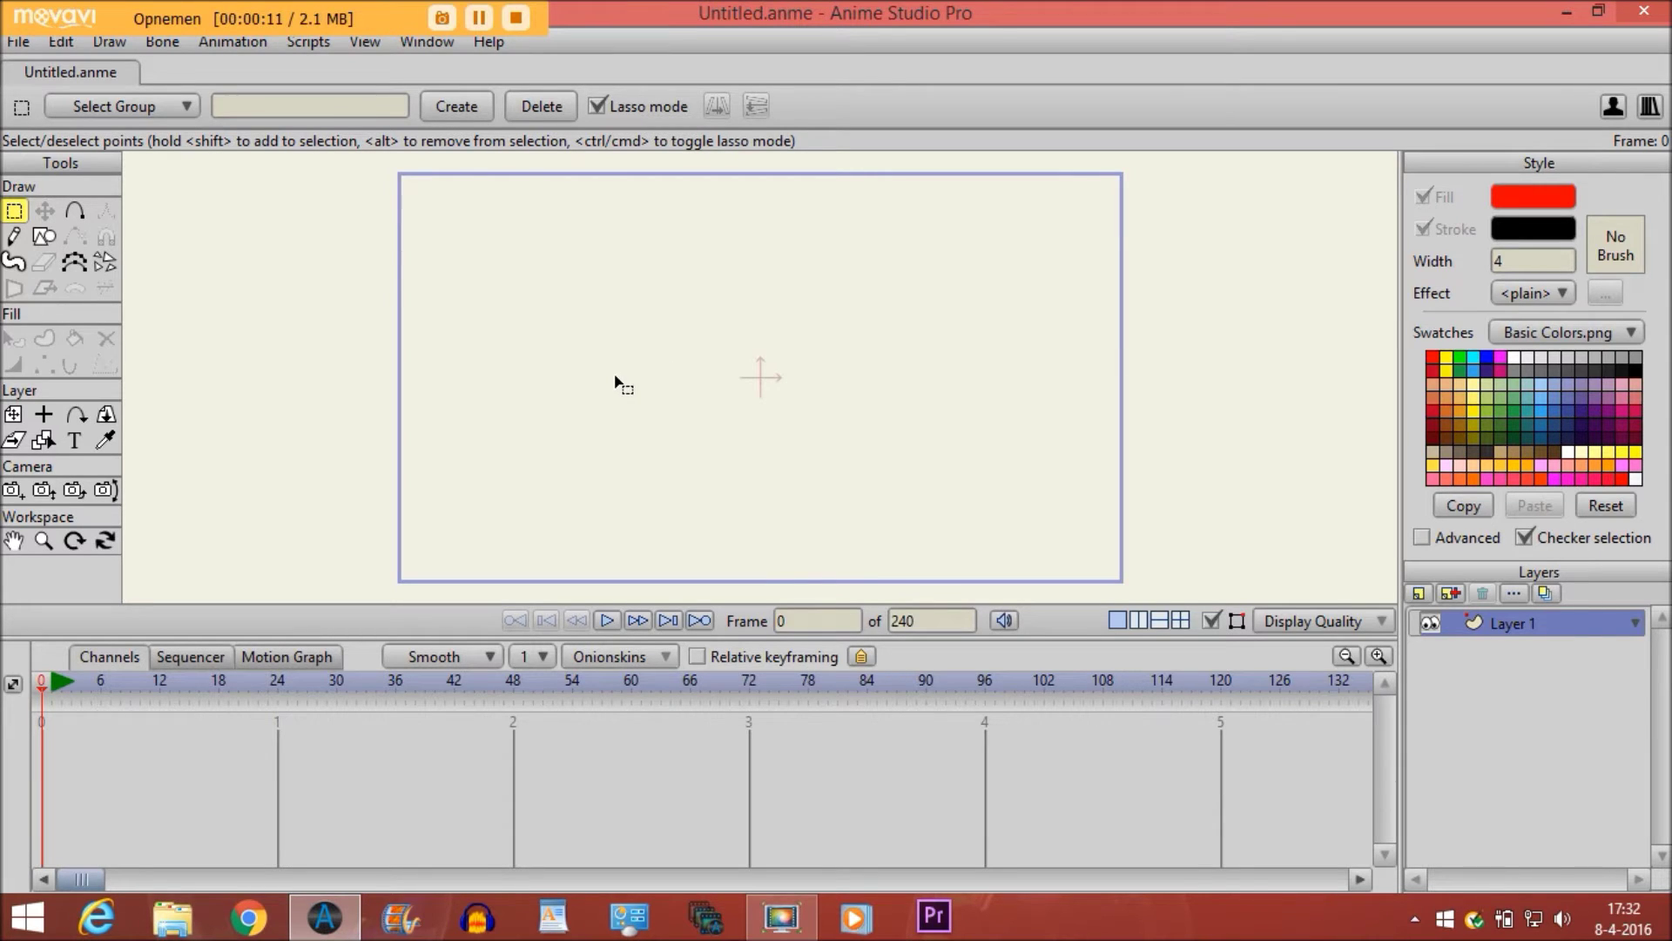
Draw a red rectangle near the canvas centre and add a vector layer named Path.
{"action": "left_click", "coordinate": [44, 240]}
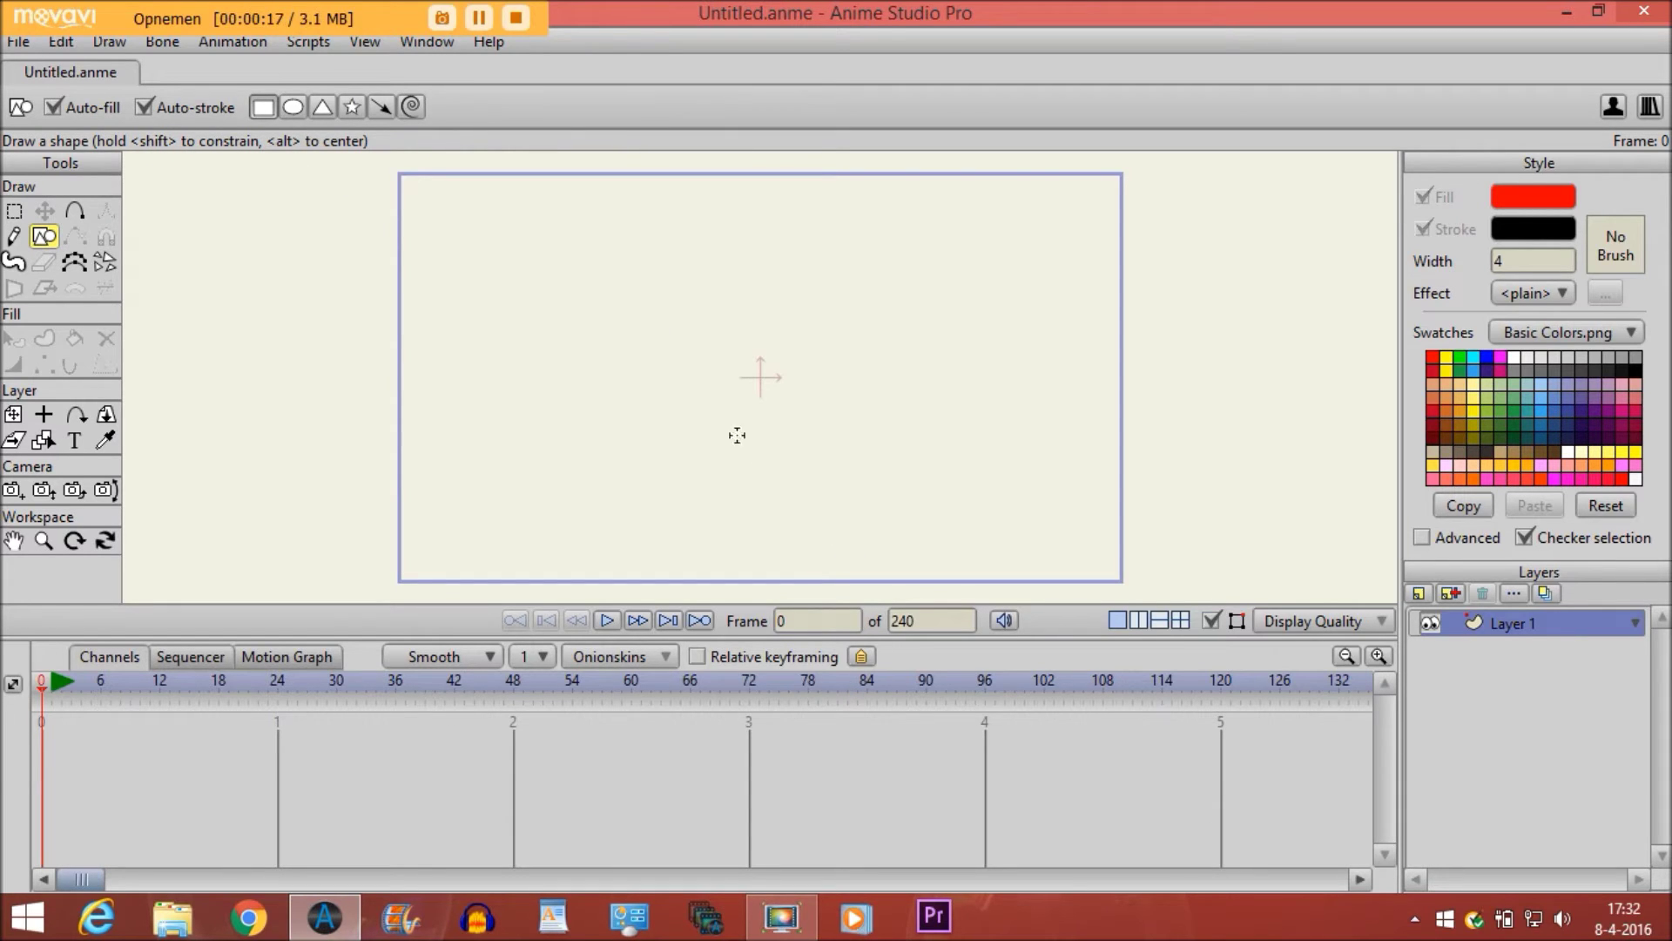
{"action": "left_click_drag", "start_coordinate": [681, 368], "coordinate": [833, 400]}
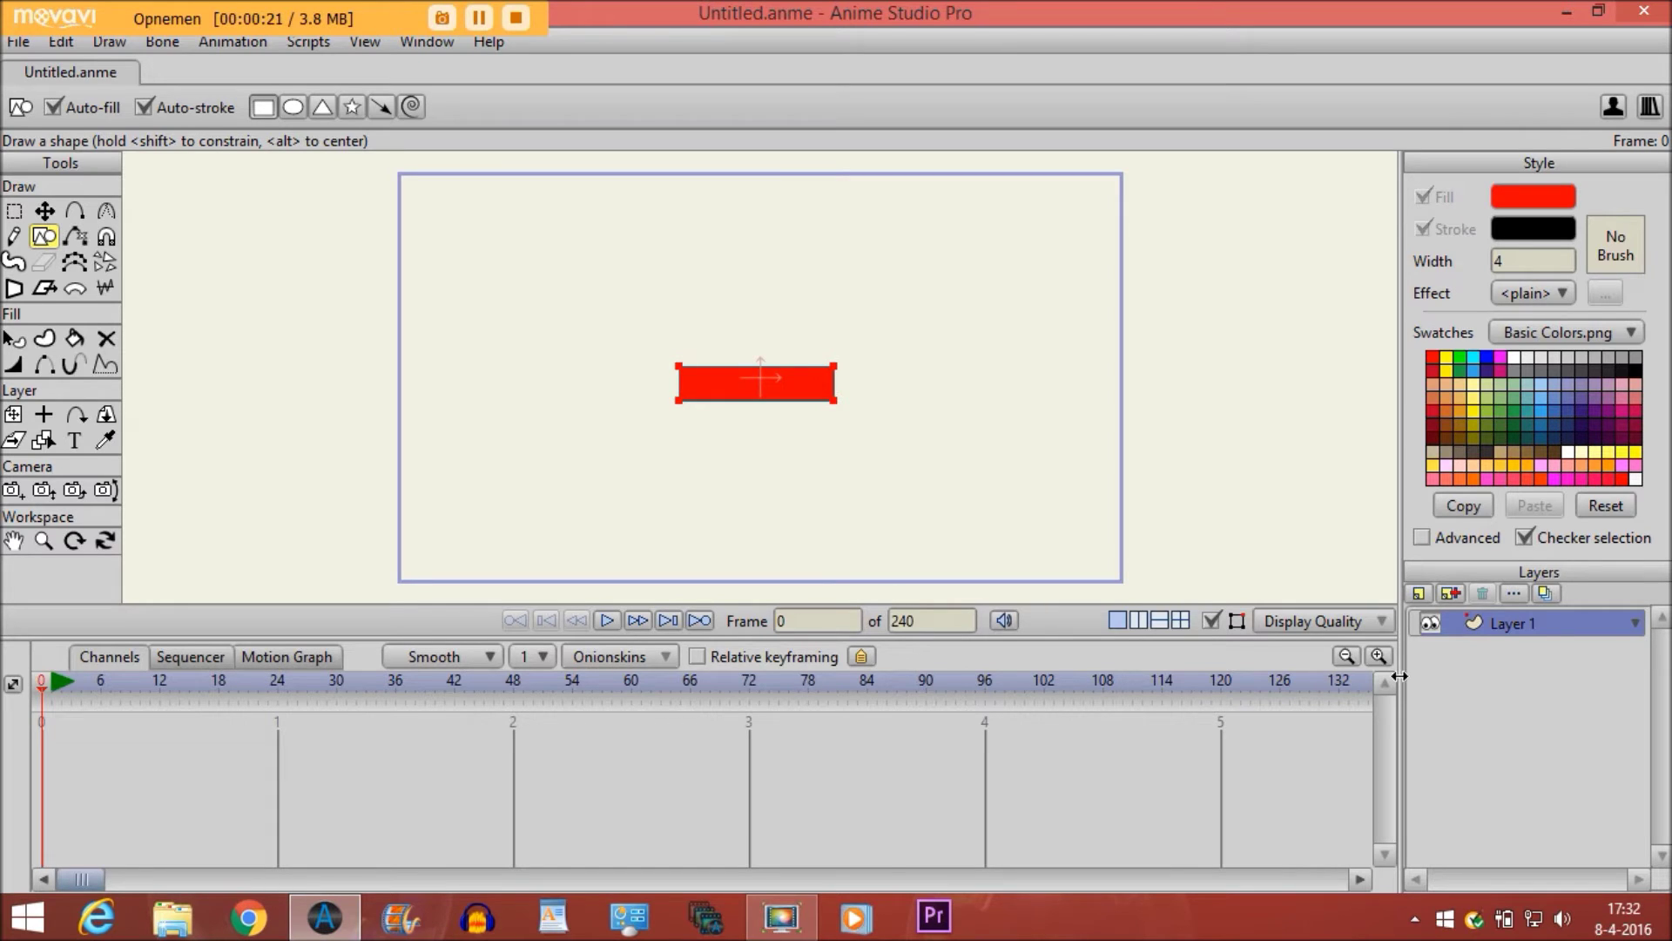
{"action": "left_click", "coordinate": [1421, 594]}
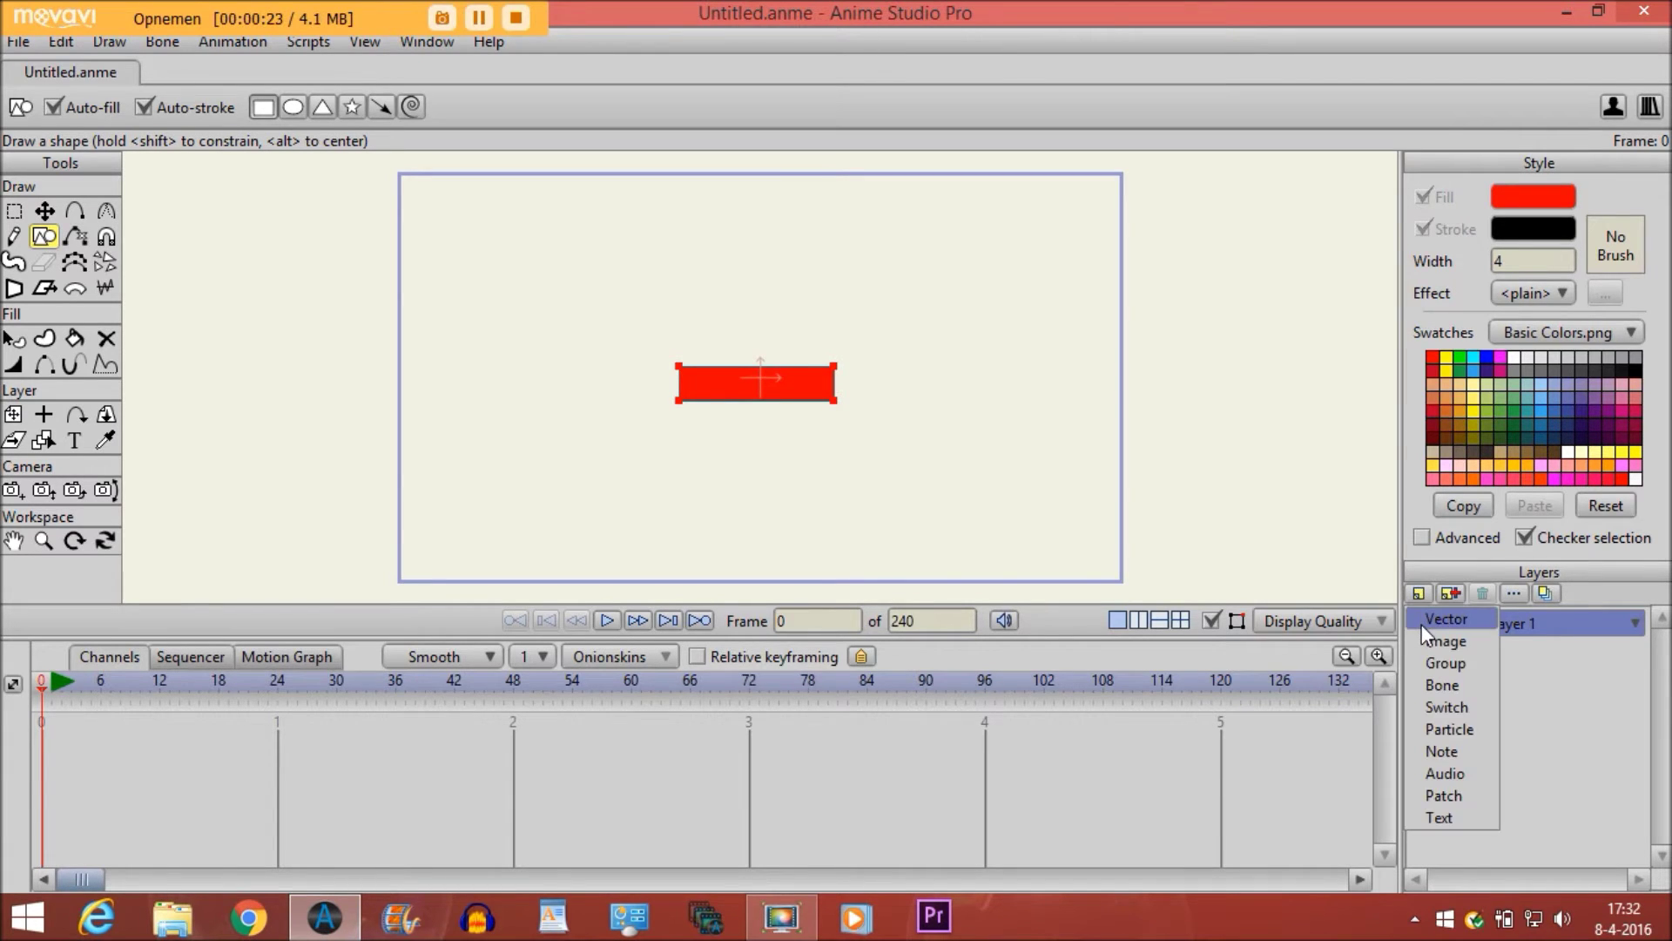
{"action": "left_click", "coordinate": [1422, 621]}
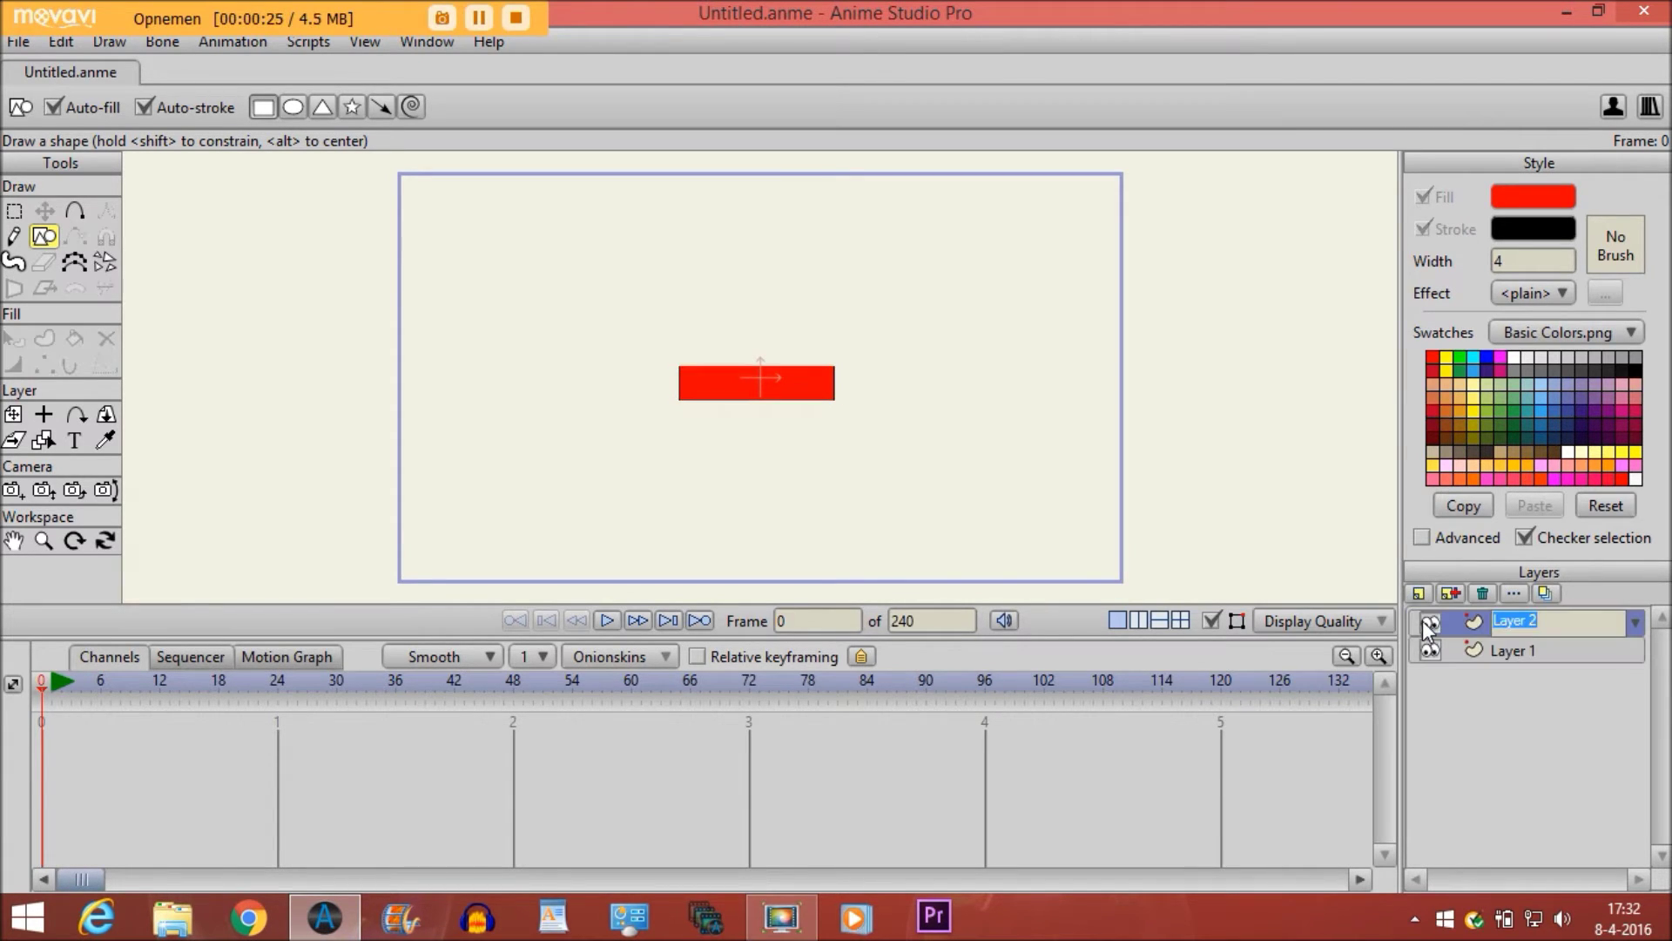
{"action": "type", "text": "Path"}
{"action": "key", "text": "Return"}
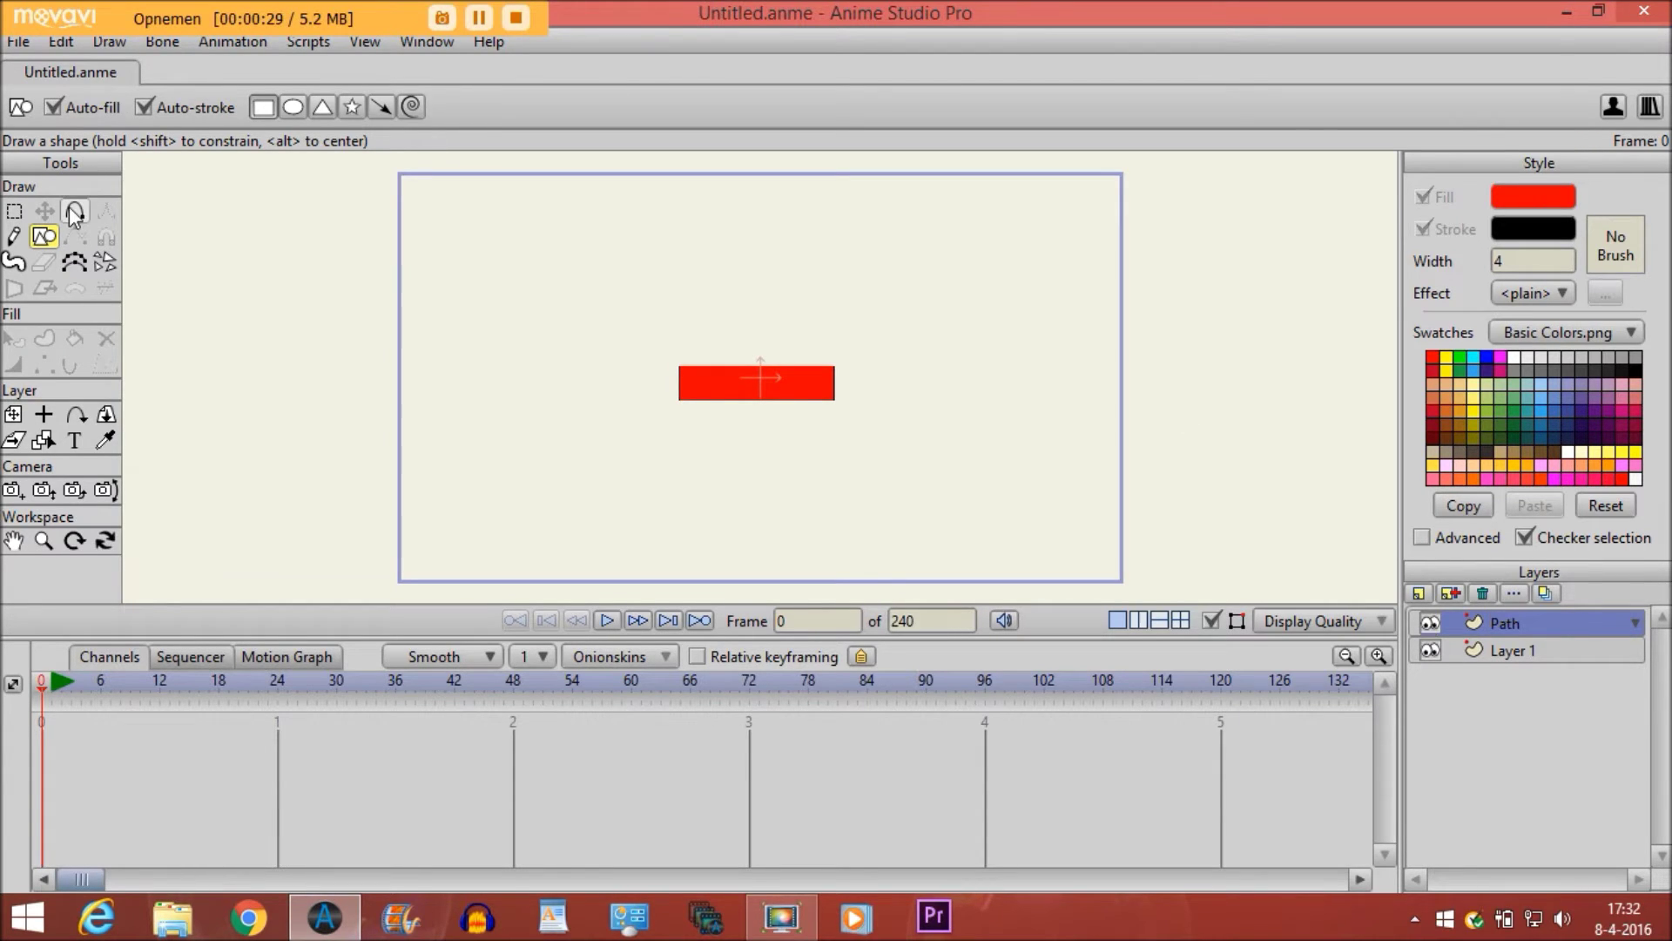
Draw a wavy curve across the canvas with the Add Point tool.
{"action": "left_click", "coordinate": [74, 212]}
{"action": "scroll", "coordinate": [310, 370], "scroll_direction": "up", "scroll_amount": 2}
{"action": "scroll", "coordinate": [322, 378], "scroll_direction": "down", "scroll_amount": 1}
{"action": "mouse_move", "coordinate": [432, 387]}
{"action": "left_mouse_down"}
{"action": "mouse_move", "coordinate": [541, 263]}
{"action": "mouse_move", "coordinate": [606, 390]}
{"action": "mouse_move", "coordinate": [710, 263]}
{"action": "mouse_move", "coordinate": [772, 385]}
{"action": "mouse_move", "coordinate": [826, 268]}
{"action": "mouse_move", "coordinate": [888, 392]}
{"action": "mouse_move", "coordinate": [975, 302]}
{"action": "mouse_move", "coordinate": [968, 279]}
{"action": "mouse_move", "coordinate": [1010, 399]}
{"action": "mouse_move", "coordinate": [1108, 293]}
{"action": "left_mouse_up"}
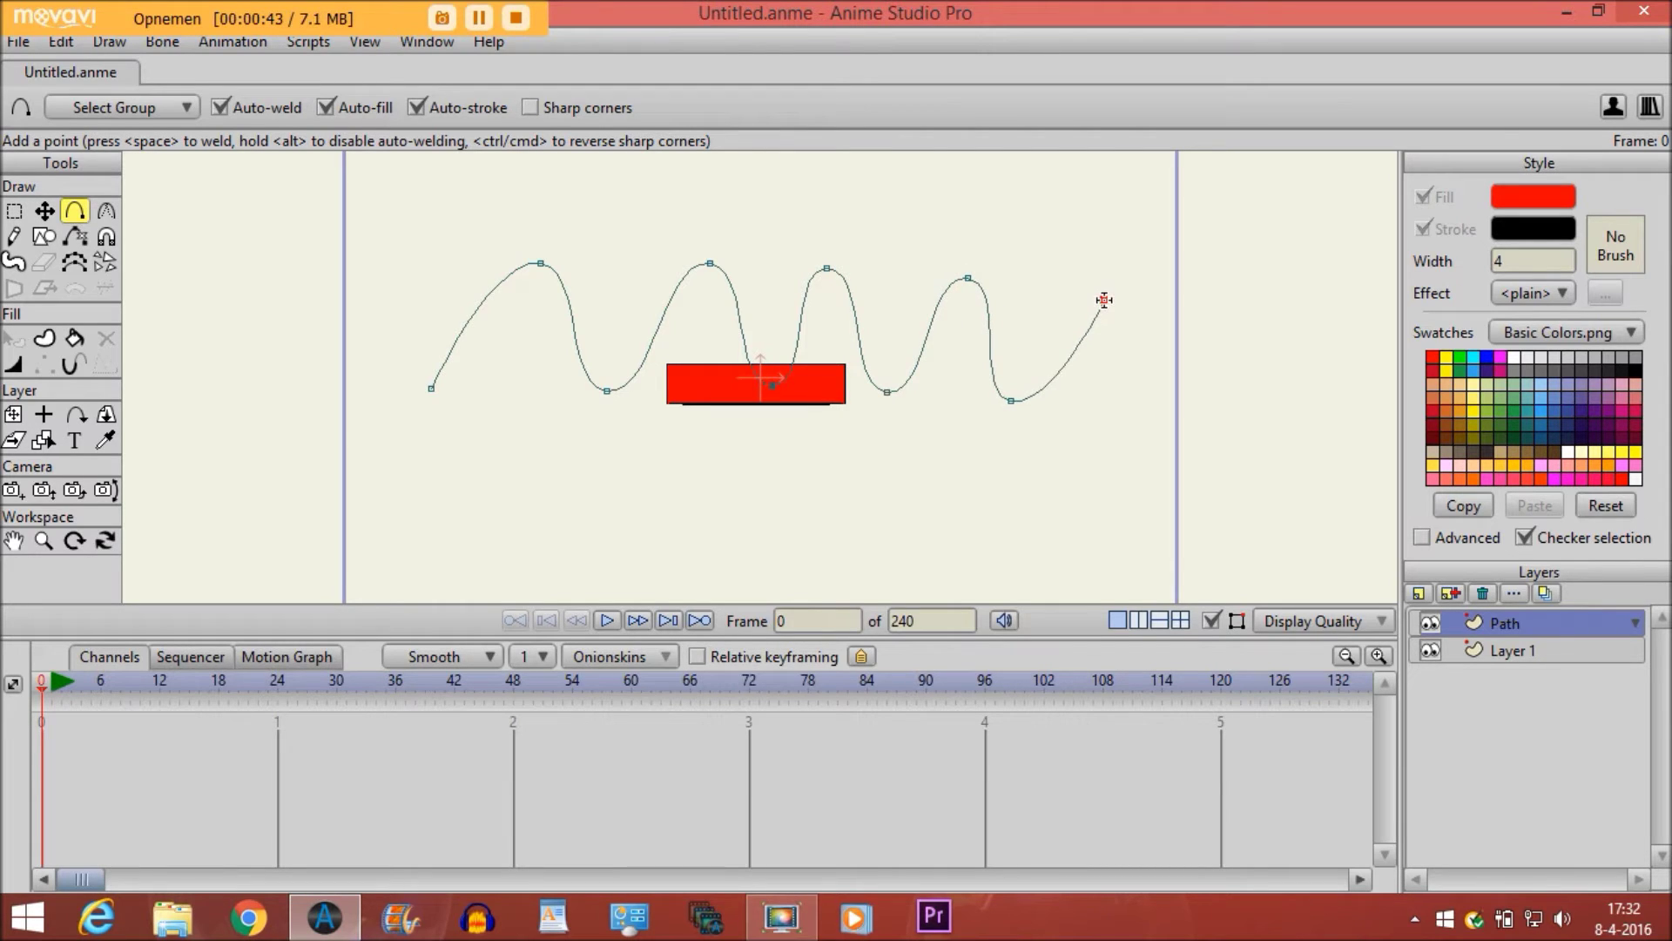
{"action": "left_click", "coordinate": [575, 338]}
Switch between Layer 1 and the Path layer, ending with Layer 1 selected.
{"action": "left_click", "coordinate": [1496, 652]}
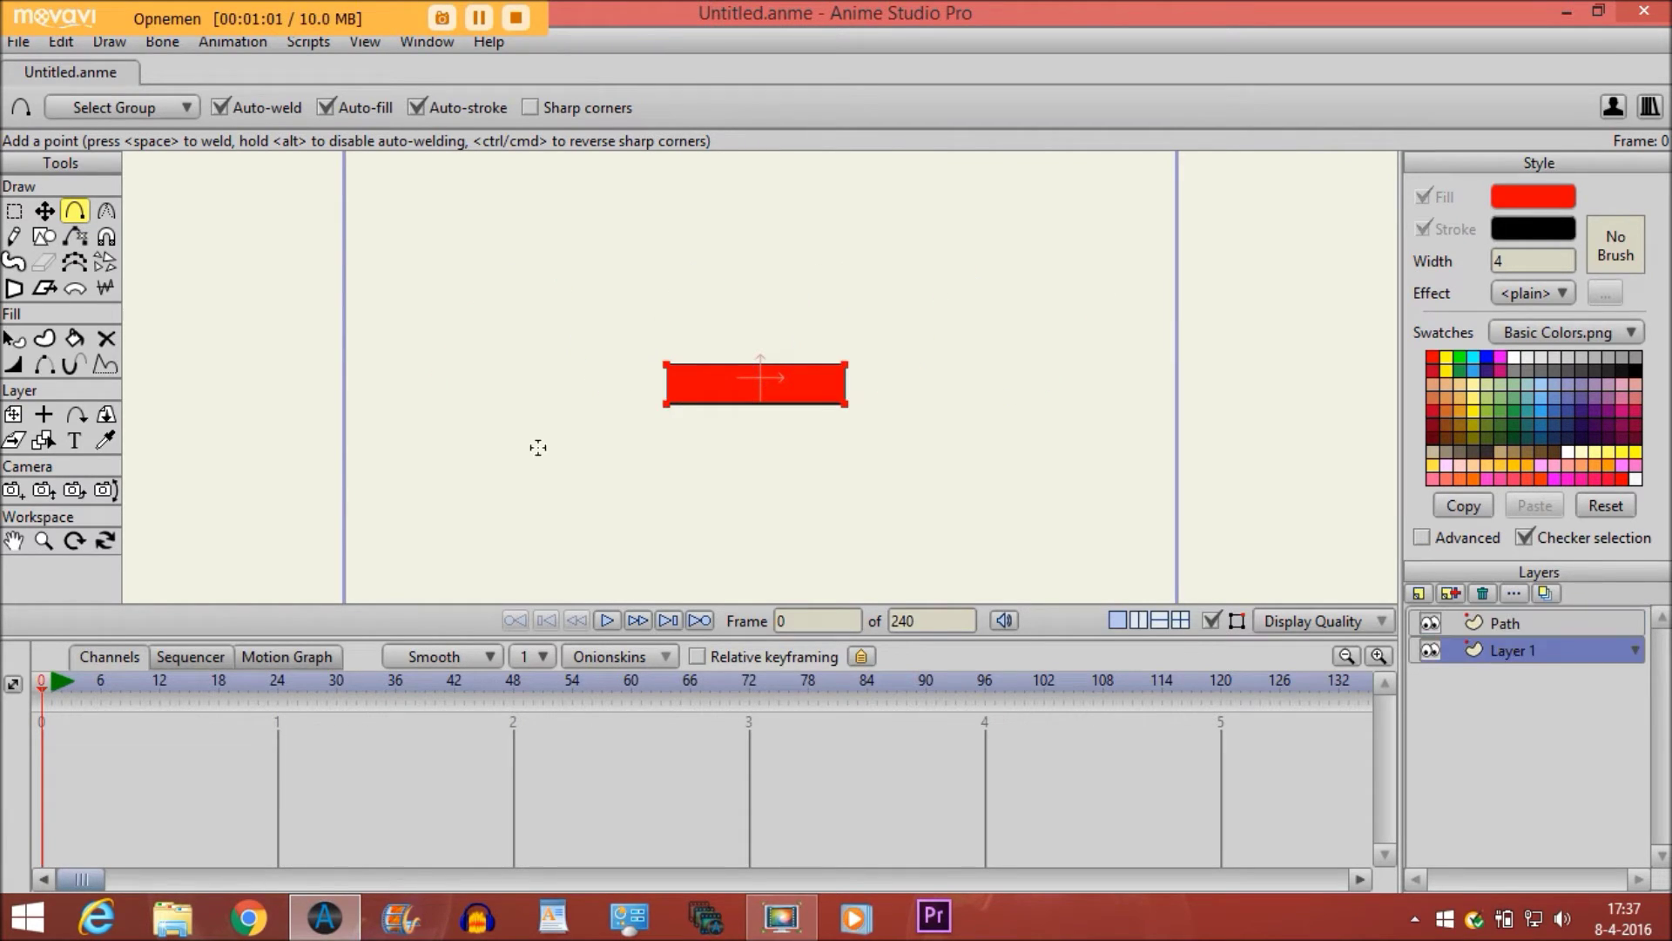
{"action": "left_click", "coordinate": [1494, 625]}
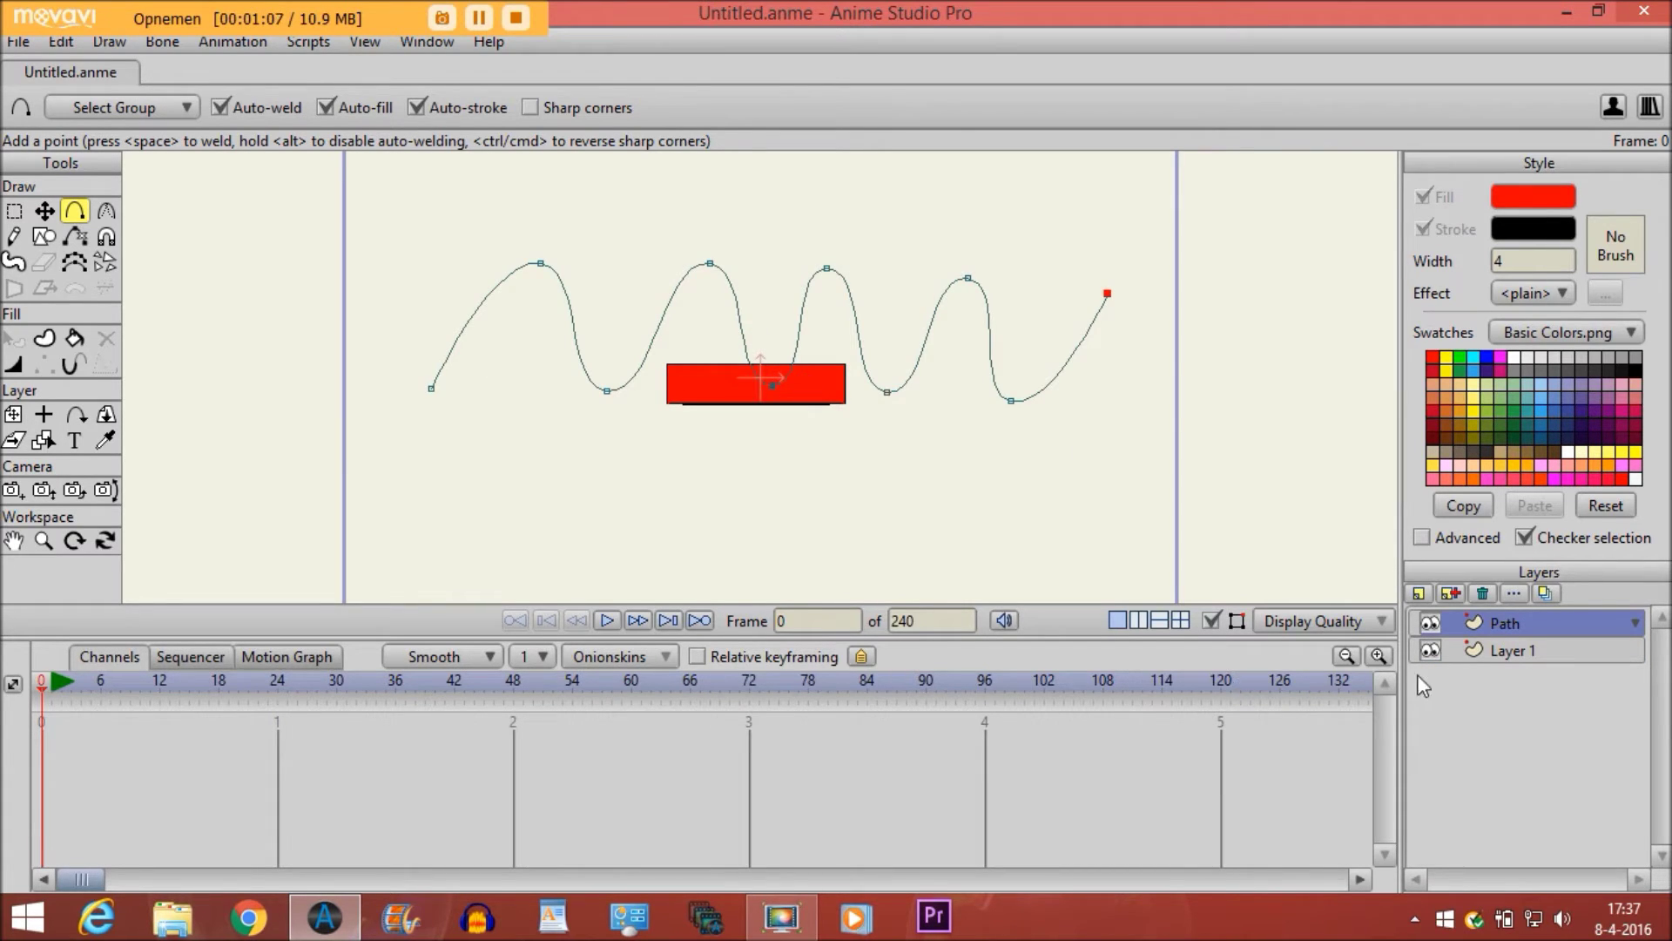
{"action": "left_click", "coordinate": [1451, 647]}
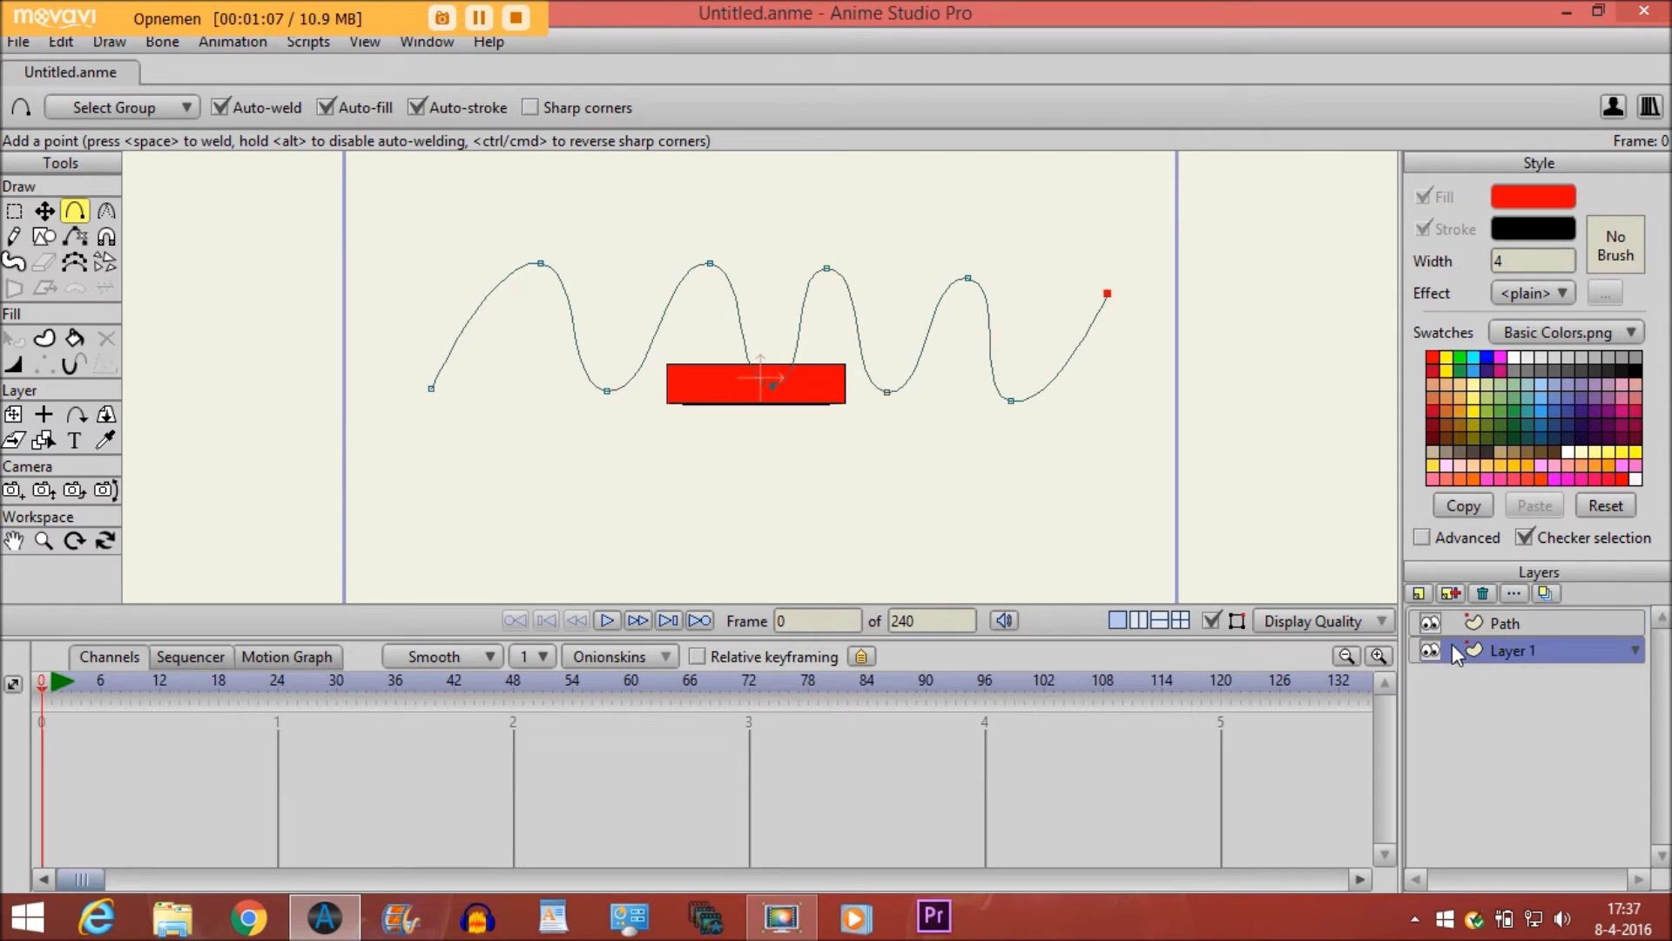
Attach Layer 1 to the curve's left end with Follow Path and slide it along.
{"action": "left_click", "coordinate": [81, 421]}
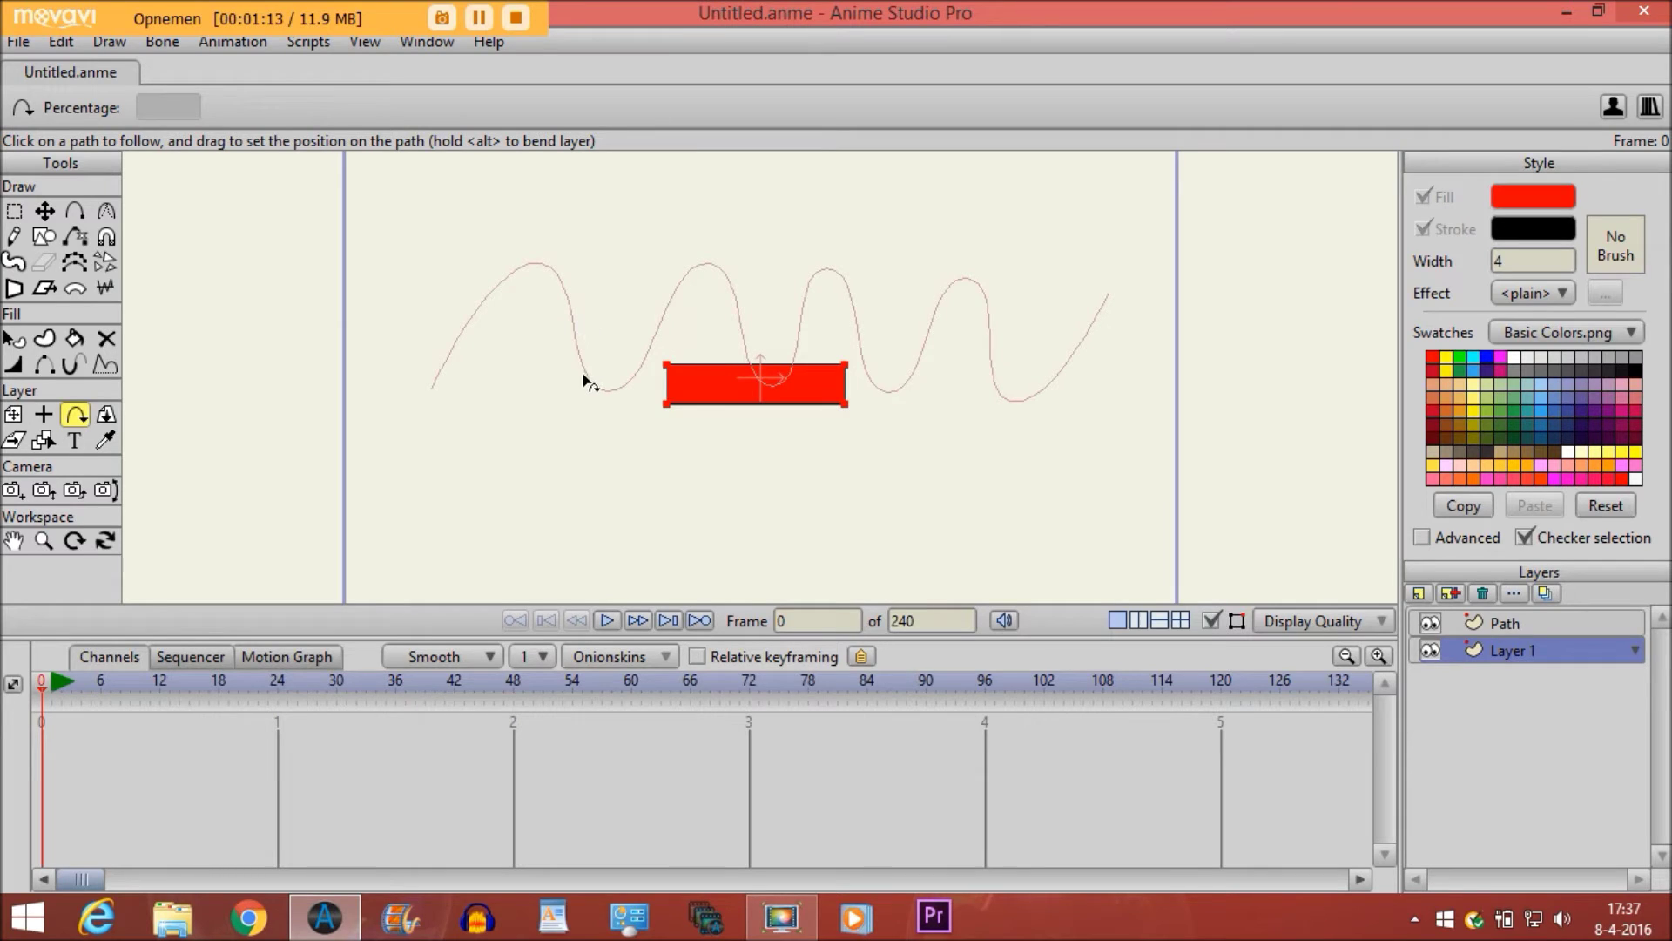
{"action": "scroll", "coordinate": [741, 322], "scroll_direction": "up", "scroll_amount": 1}
{"action": "scroll", "coordinate": [742, 333], "scroll_direction": "up", "scroll_amount": 1}
{"action": "scroll", "coordinate": [745, 353], "scroll_direction": "up", "scroll_amount": 2}
{"action": "scroll", "coordinate": [746, 374], "scroll_direction": "down", "scroll_amount": 2}
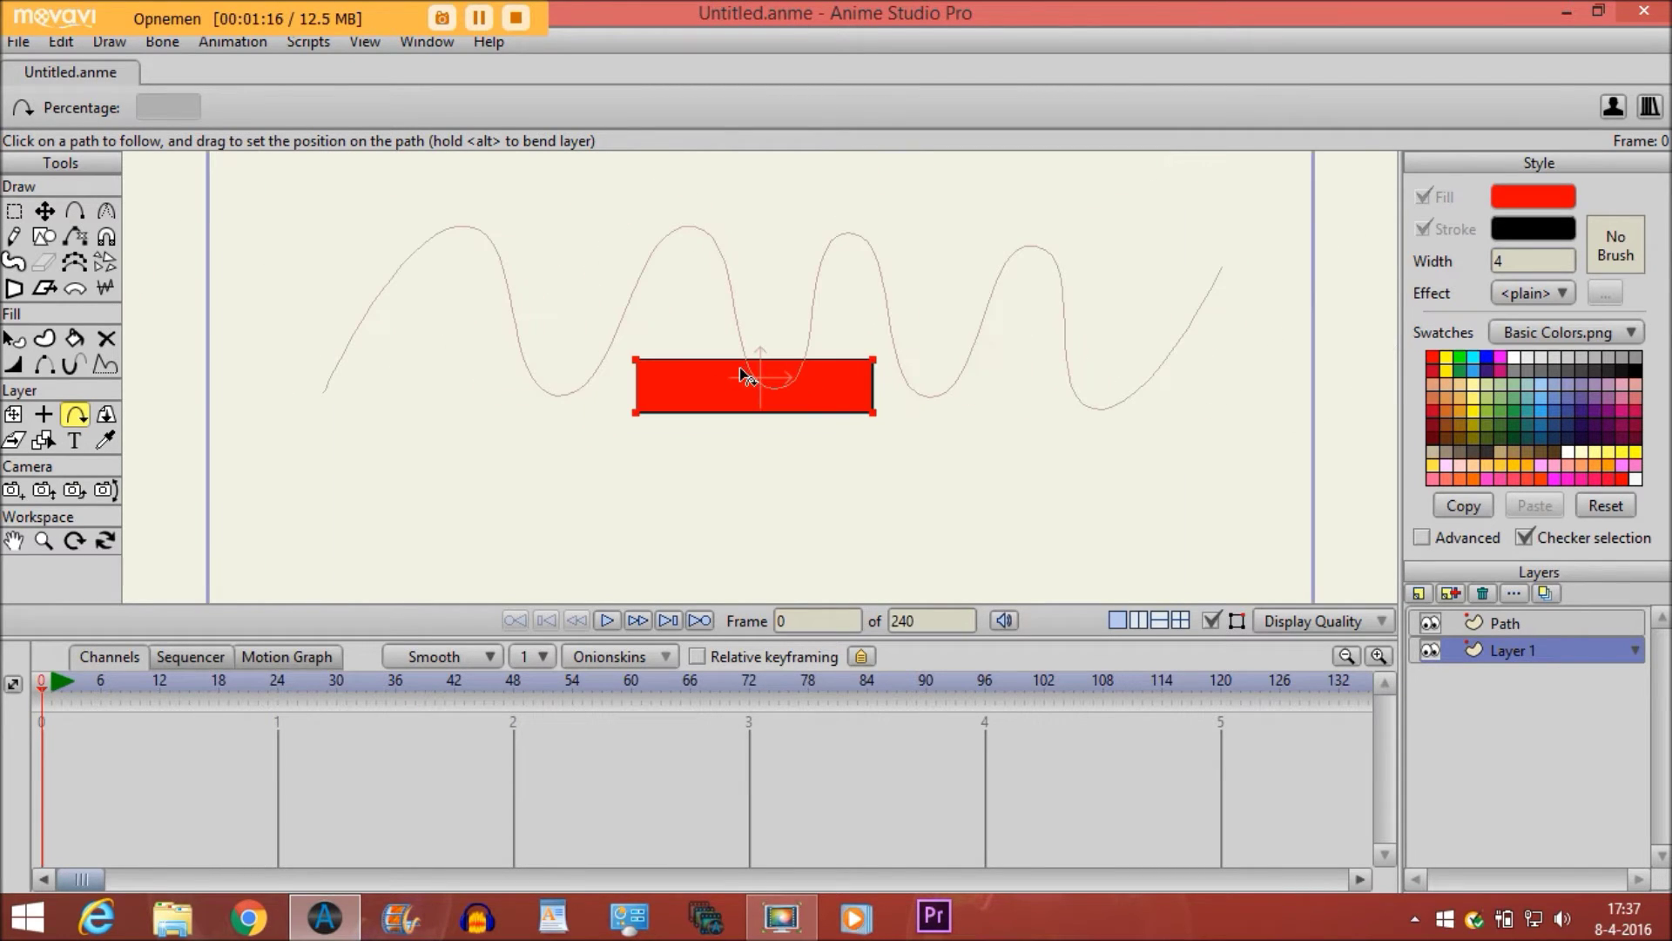
{"action": "left_click", "coordinate": [329, 393]}
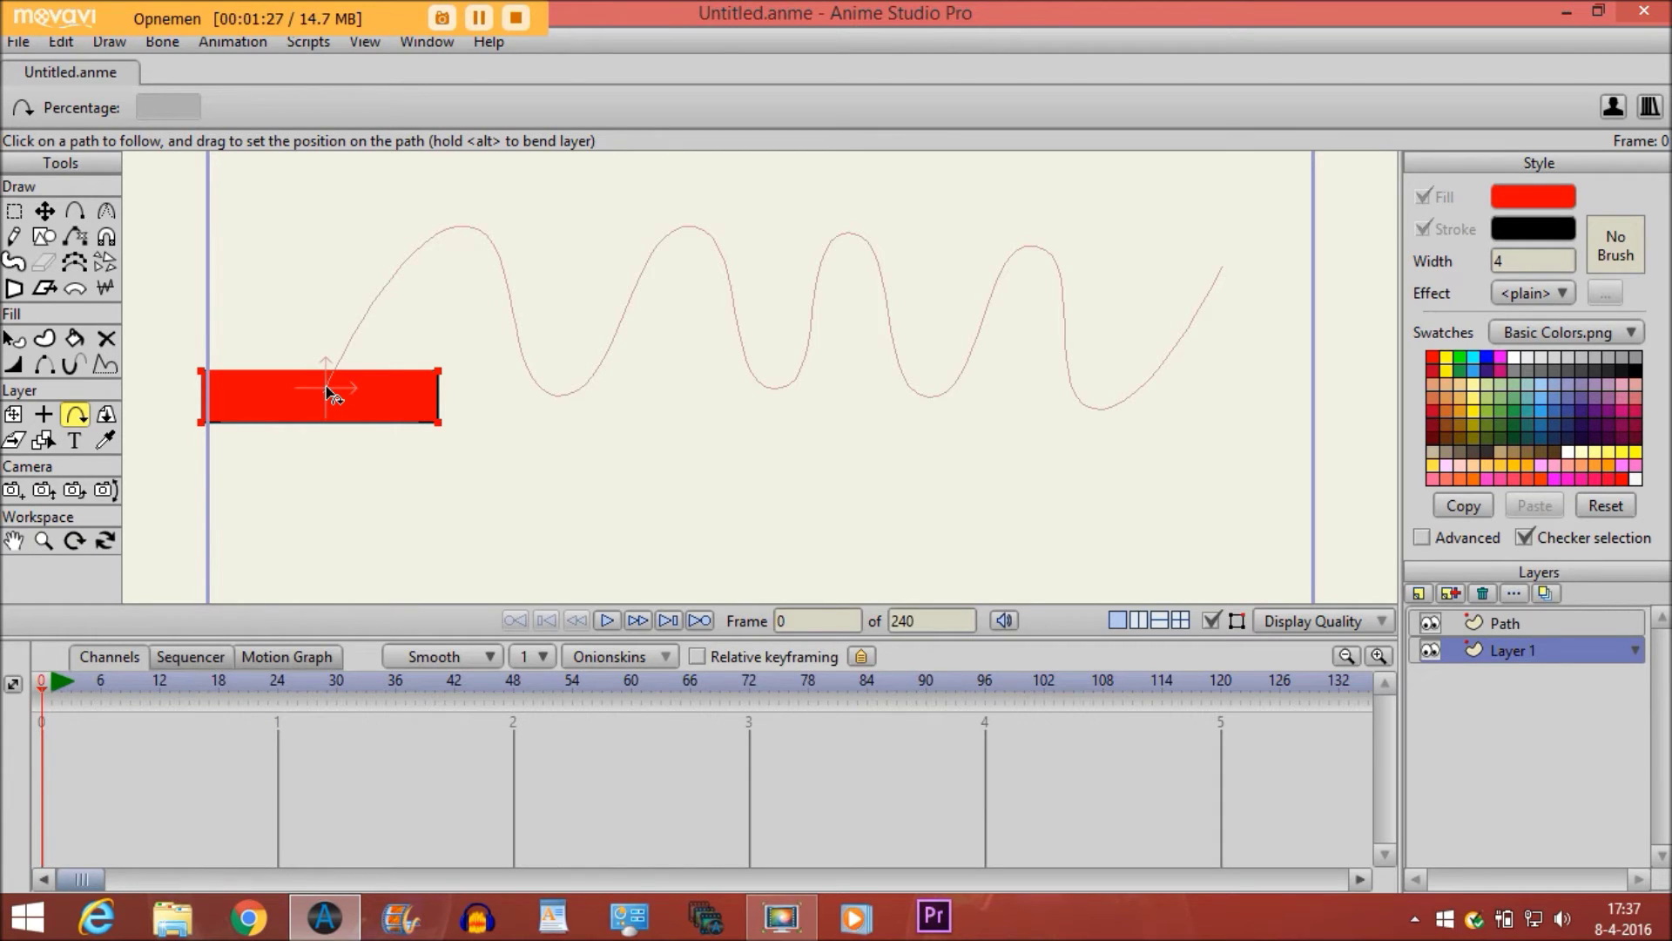
{"action": "left_click_drag", "start_coordinate": [325, 386], "coordinate": [381, 314]}
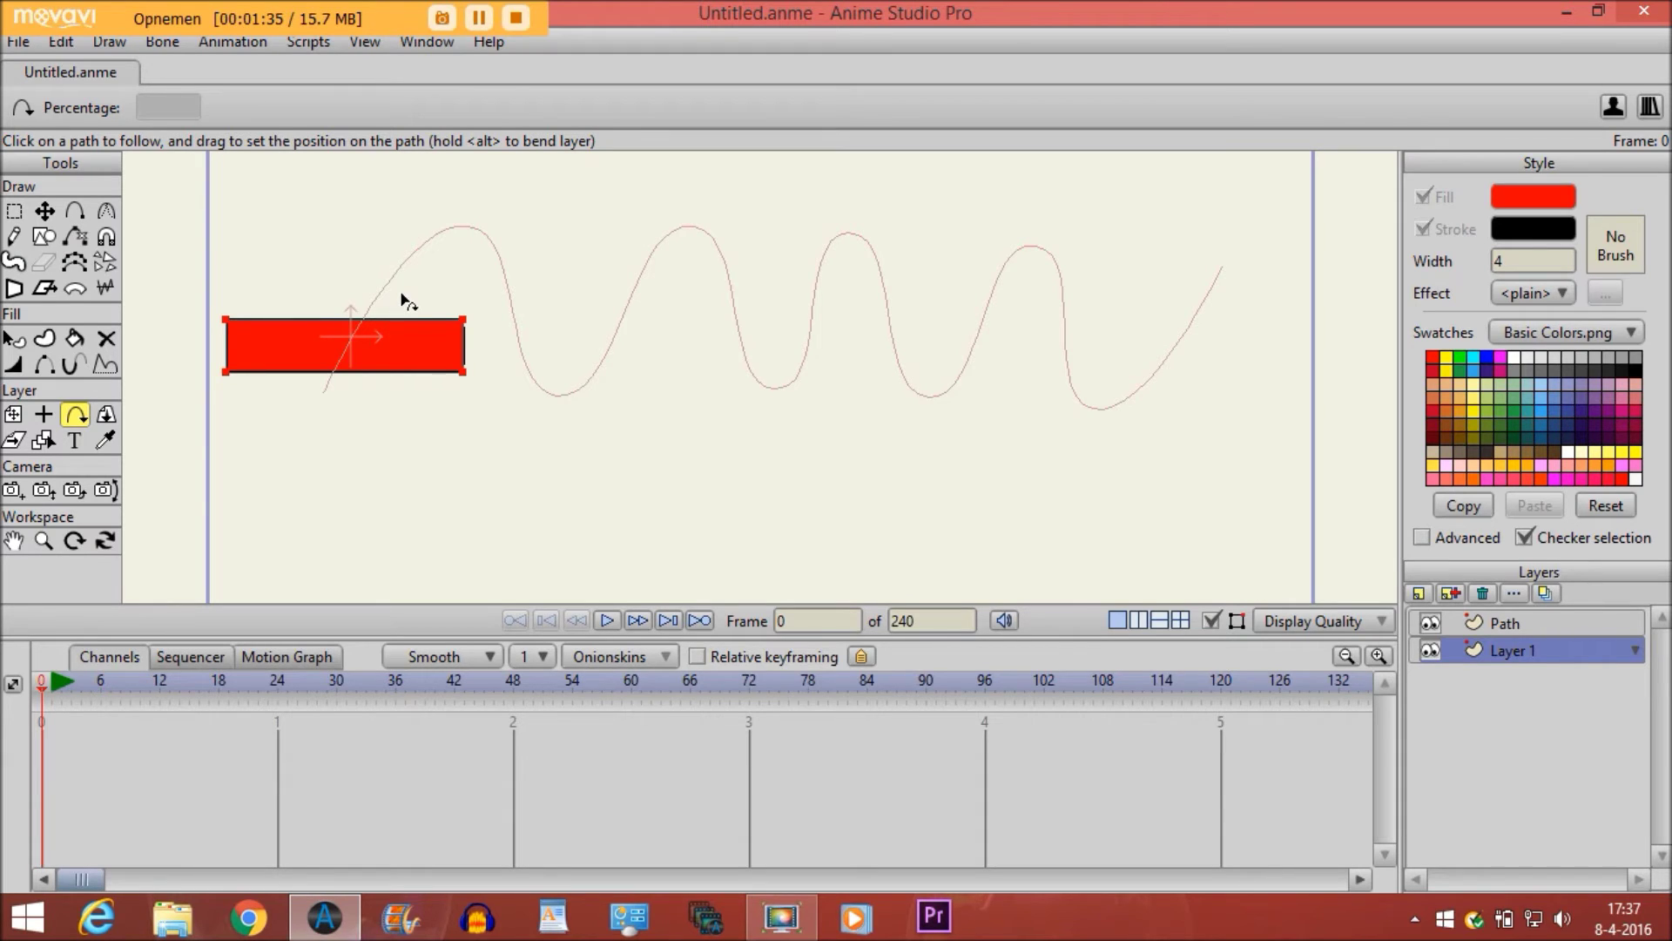
{"action": "left_click_drag", "start_coordinate": [404, 300], "coordinate": [343, 386]}
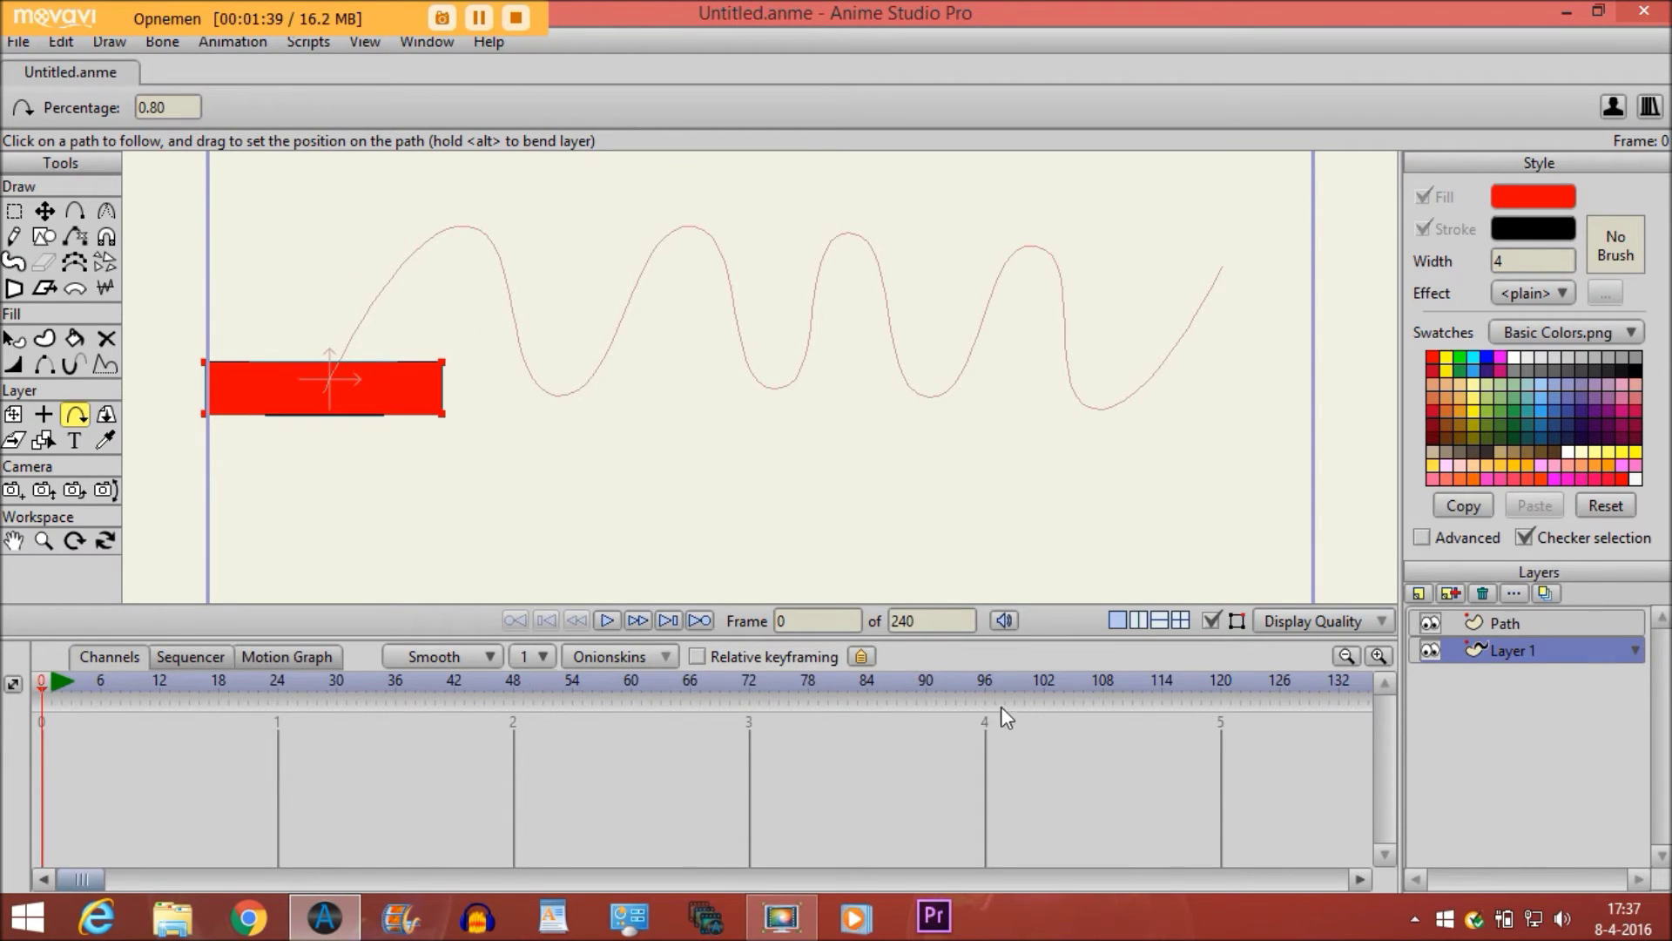
At frame 96, move the rectangle to the right end of the wavy path.
{"action": "left_click", "coordinate": [985, 683]}
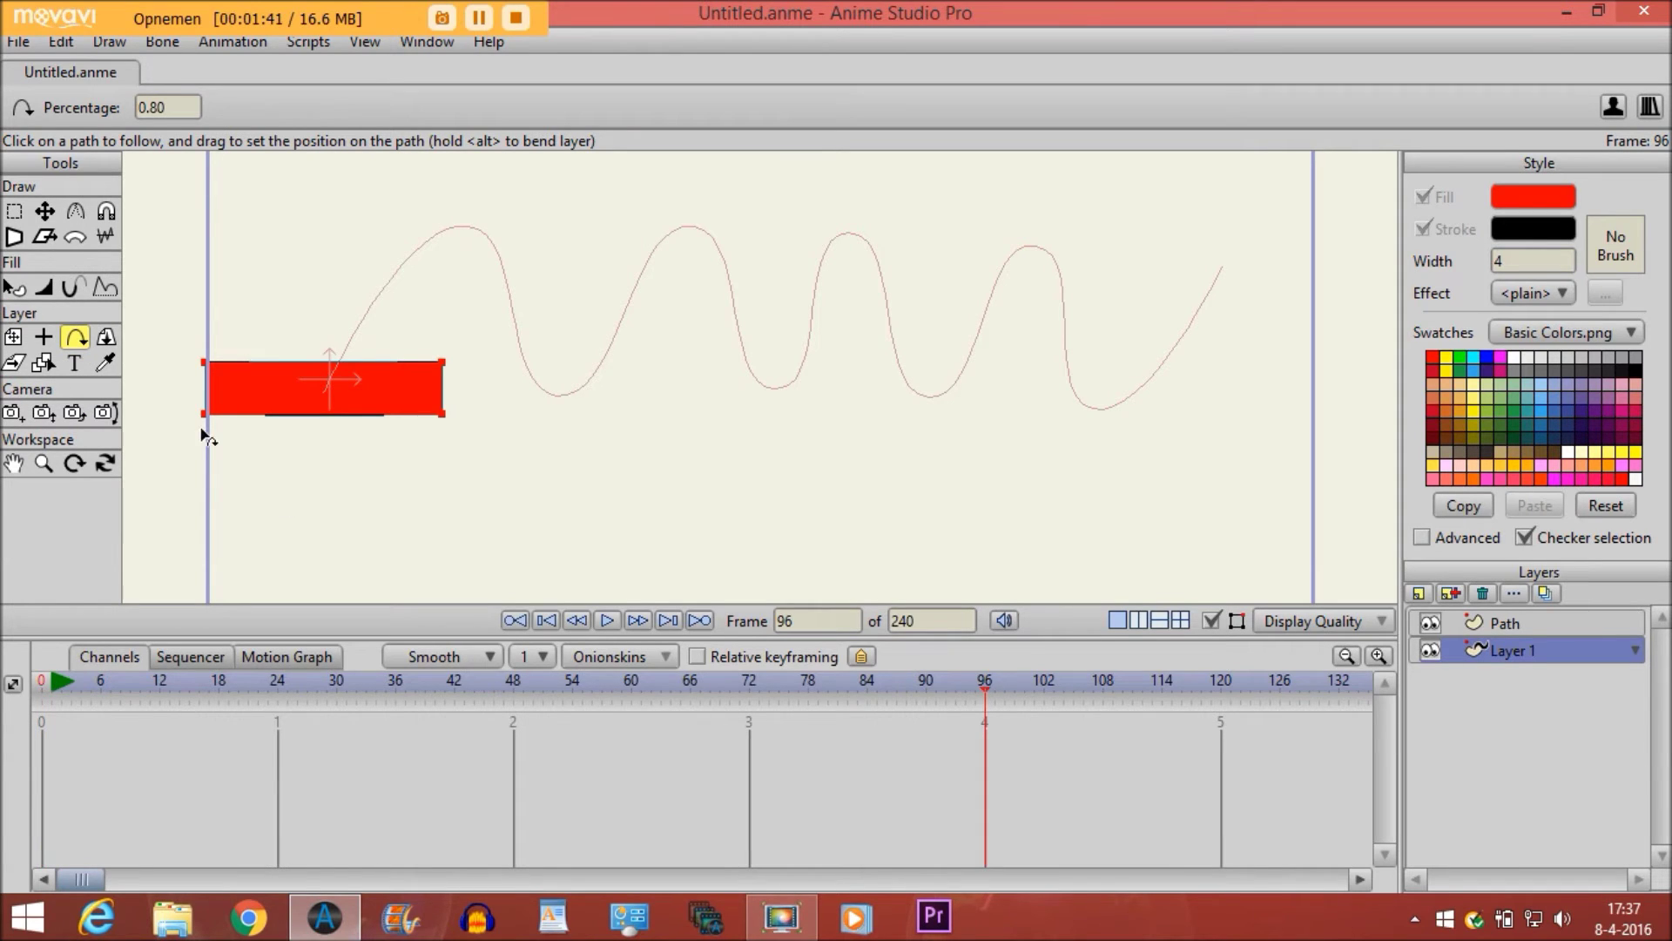
{"action": "mouse_move", "coordinate": [329, 387]}
{"action": "left_mouse_down"}
{"action": "mouse_move", "coordinate": [413, 303]}
{"action": "mouse_move", "coordinate": [571, 391]}
{"action": "mouse_move", "coordinate": [851, 270]}
{"action": "mouse_move", "coordinate": [1067, 266]}
{"action": "left_mouse_up"}
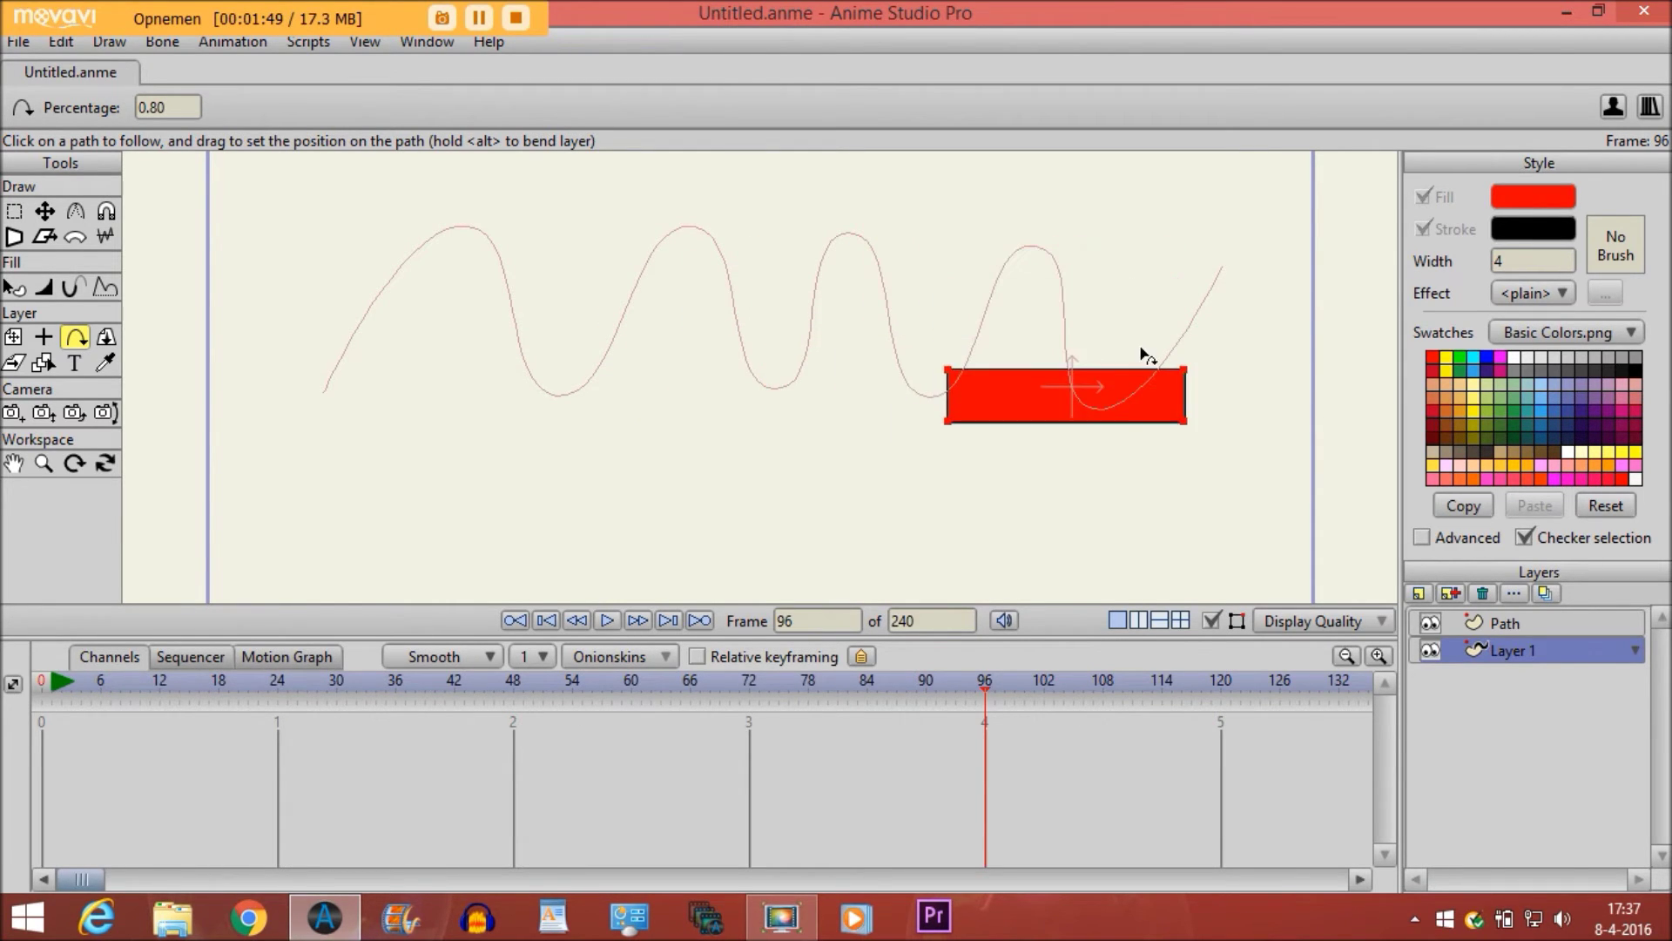
{"action": "left_click_drag", "start_coordinate": [1067, 268], "coordinate": [1221, 274]}
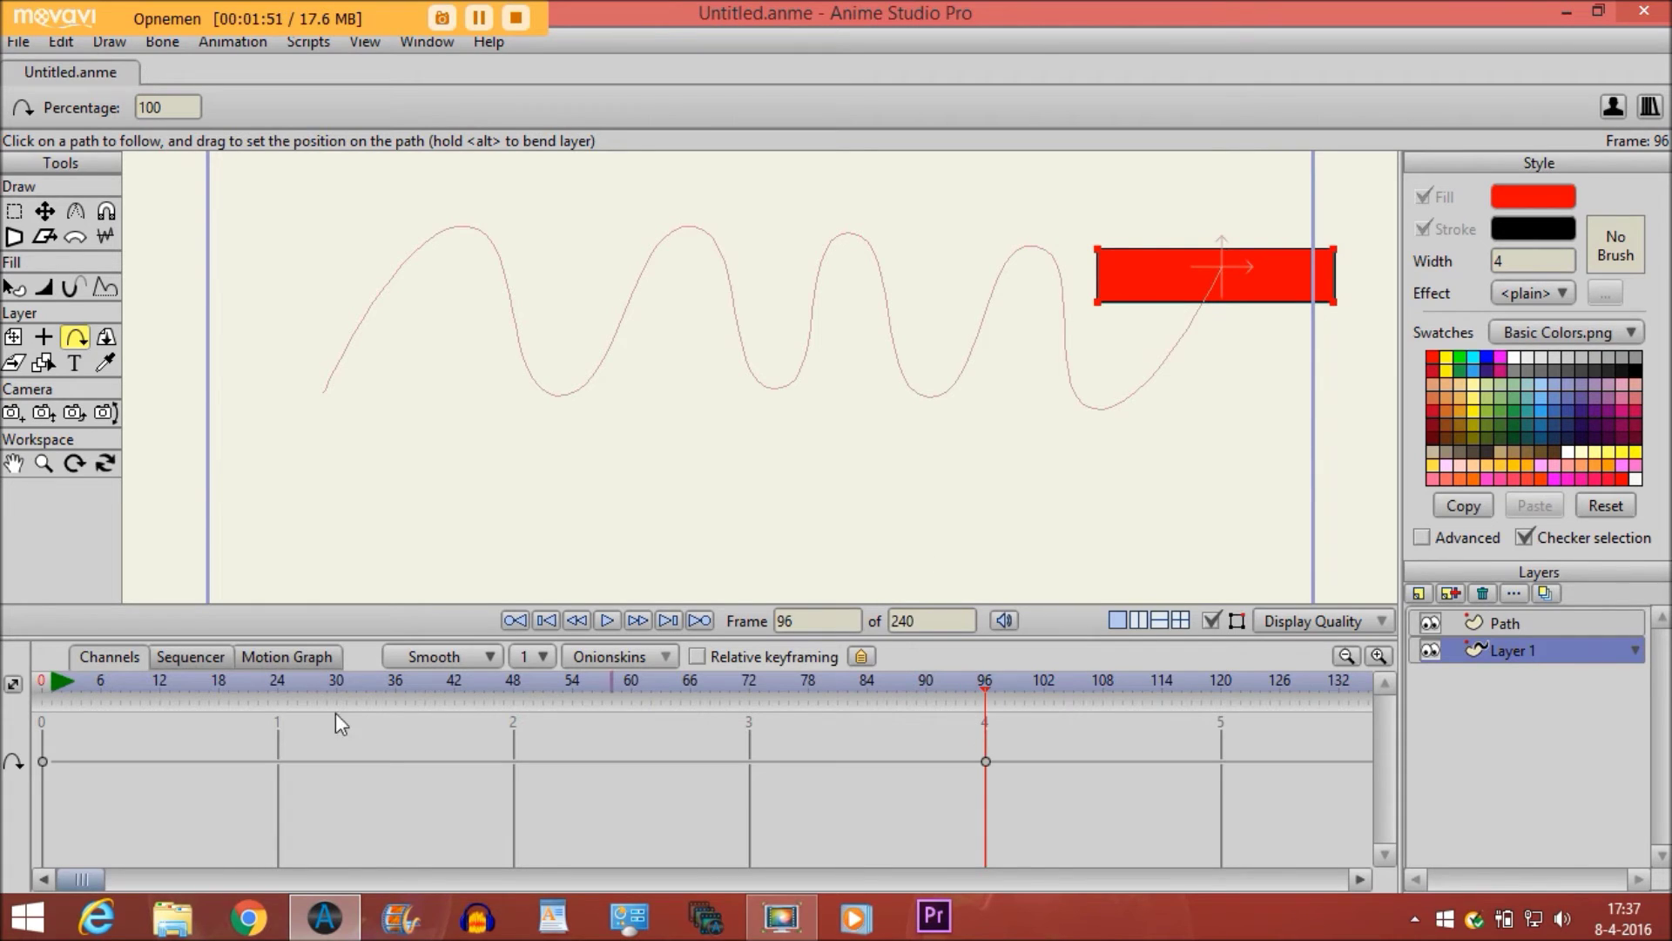
Play the animation from the start, stop it, and return to the first frame.
{"action": "left_click", "coordinate": [53, 687]}
{"action": "key", "text": "space"}
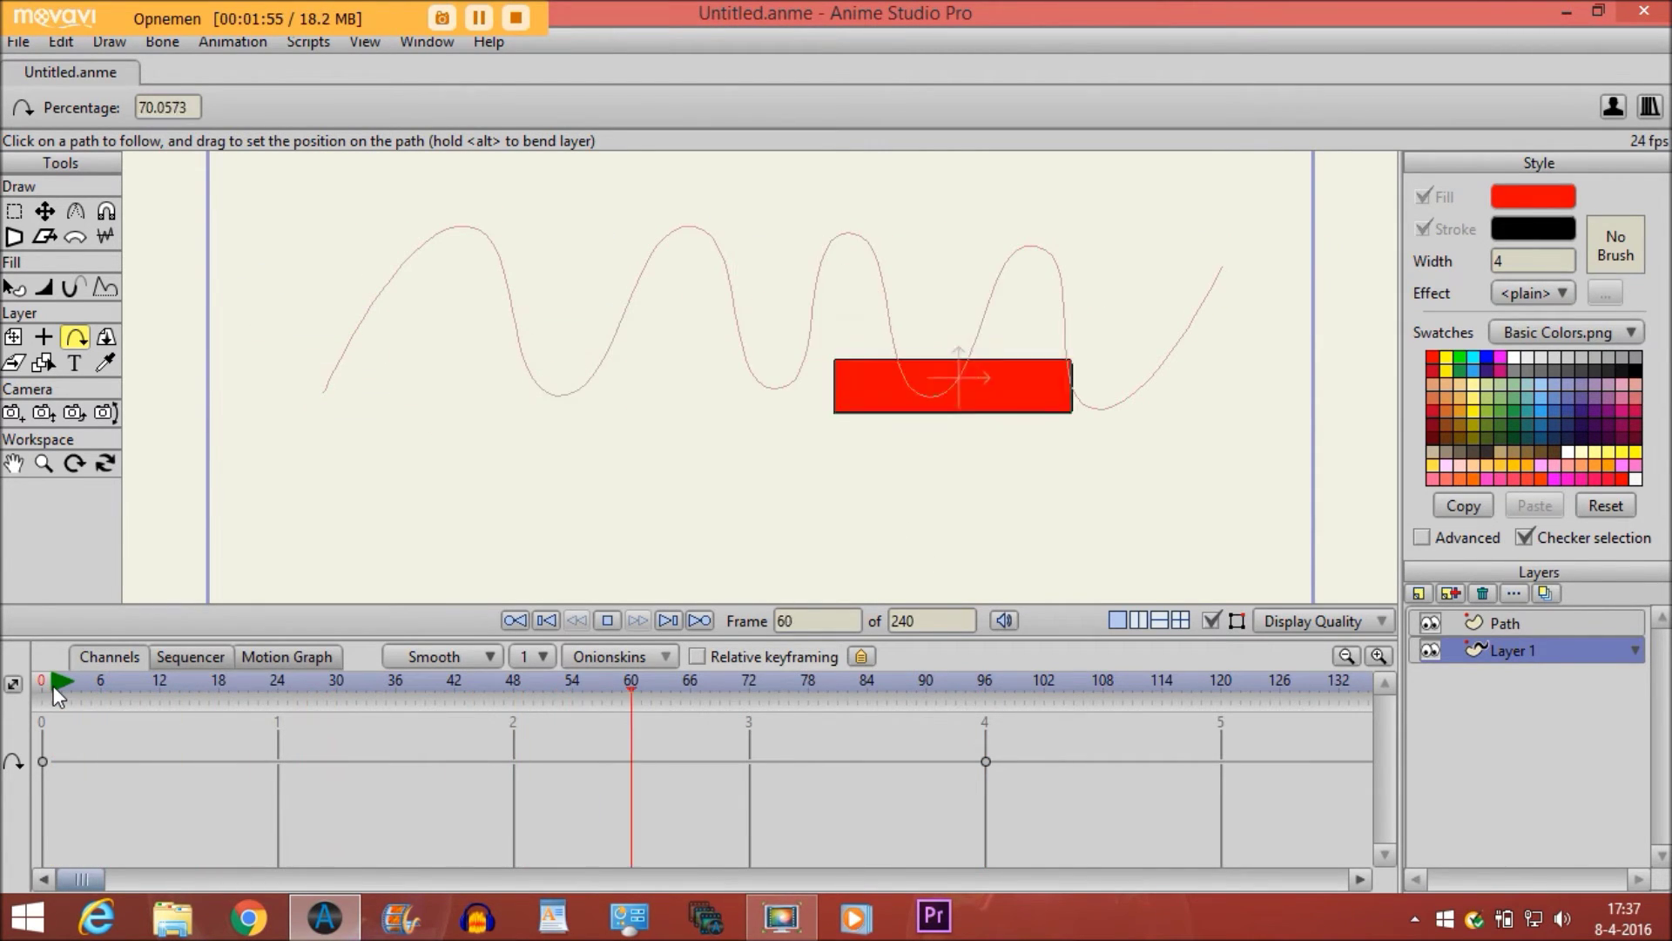
{"action": "key", "text": "space"}
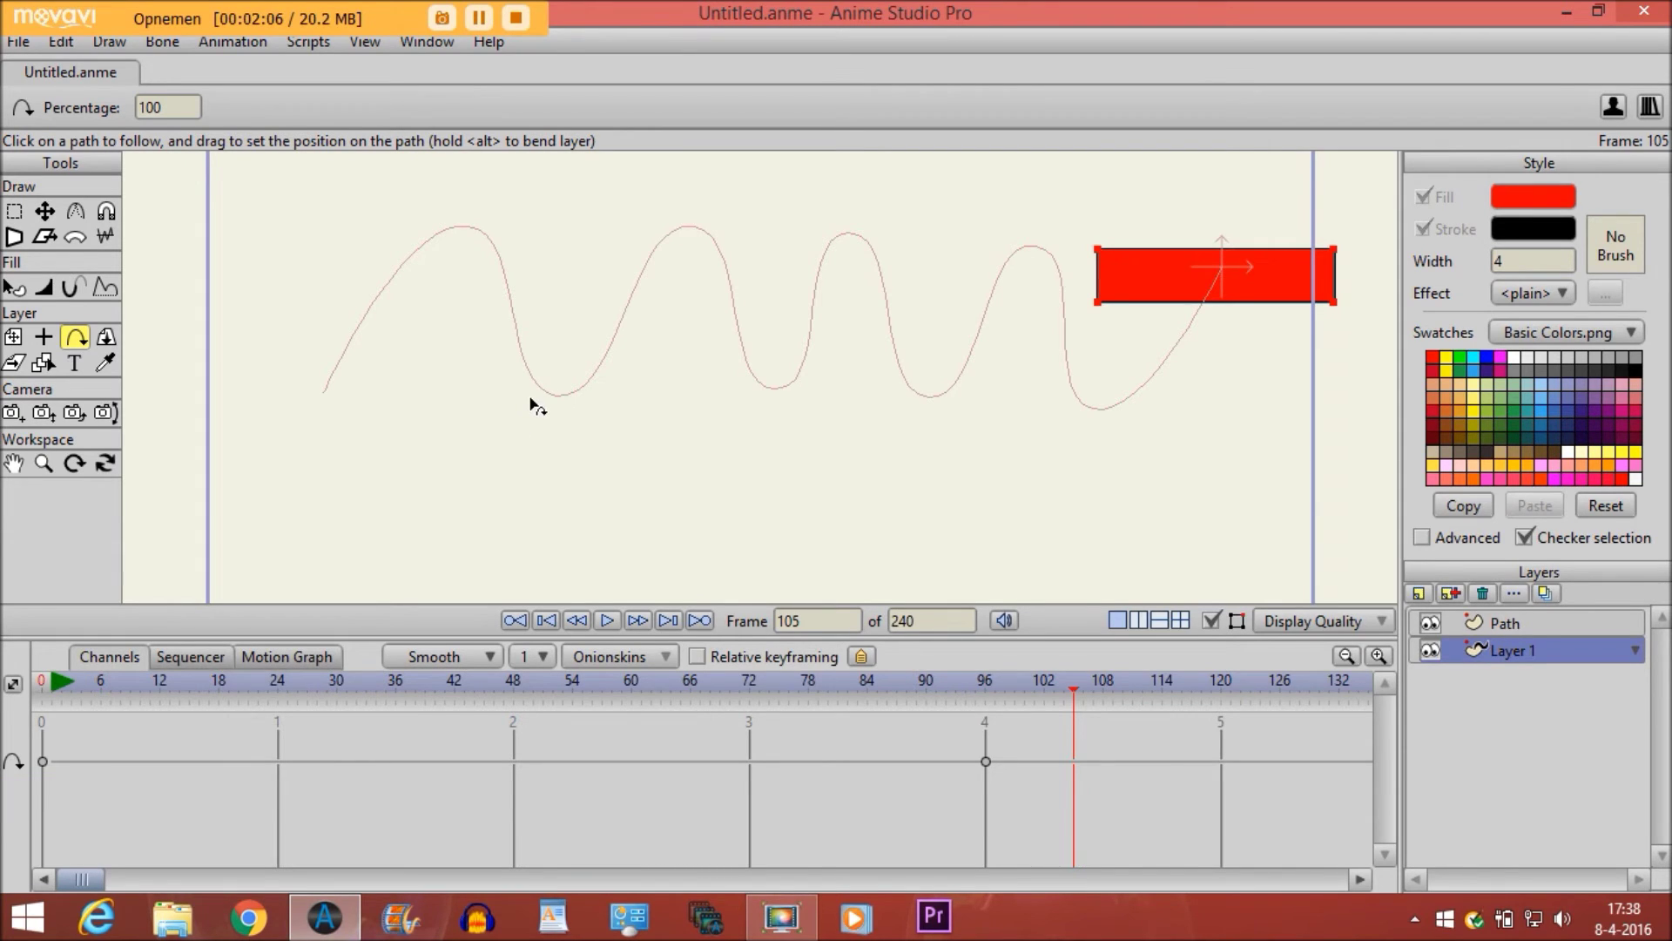
{"action": "left_click", "coordinate": [40, 685]}
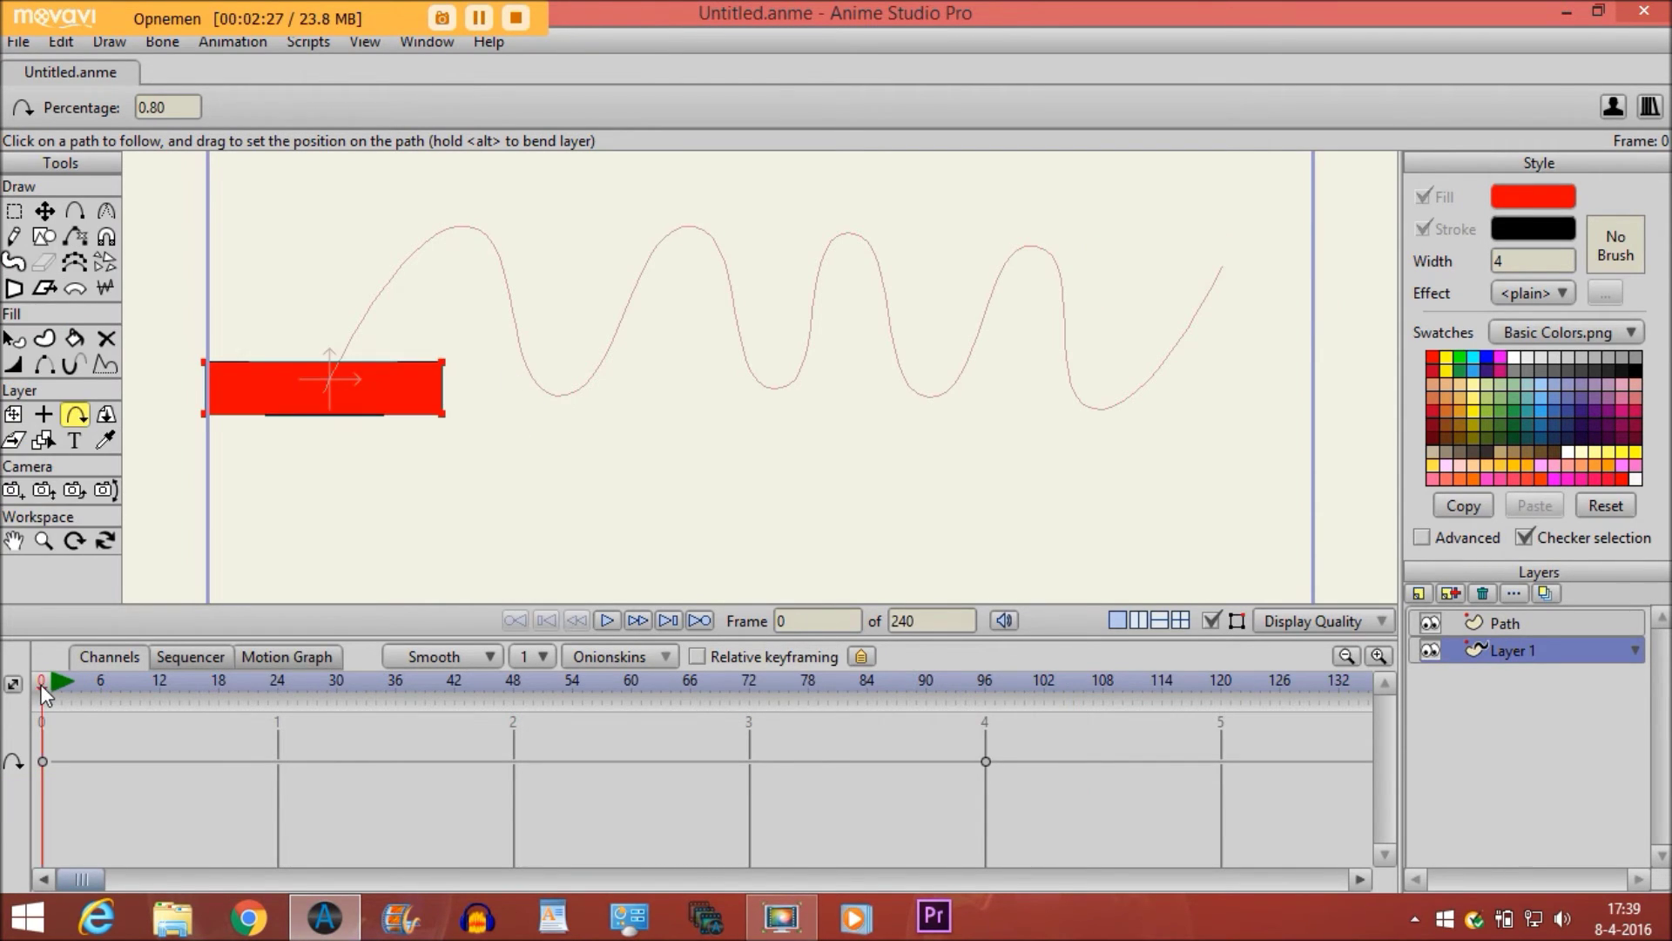
Enable 'Rotate to follow path' in Layer 1's settings.
{"action": "double_click", "coordinate": [1501, 659]}
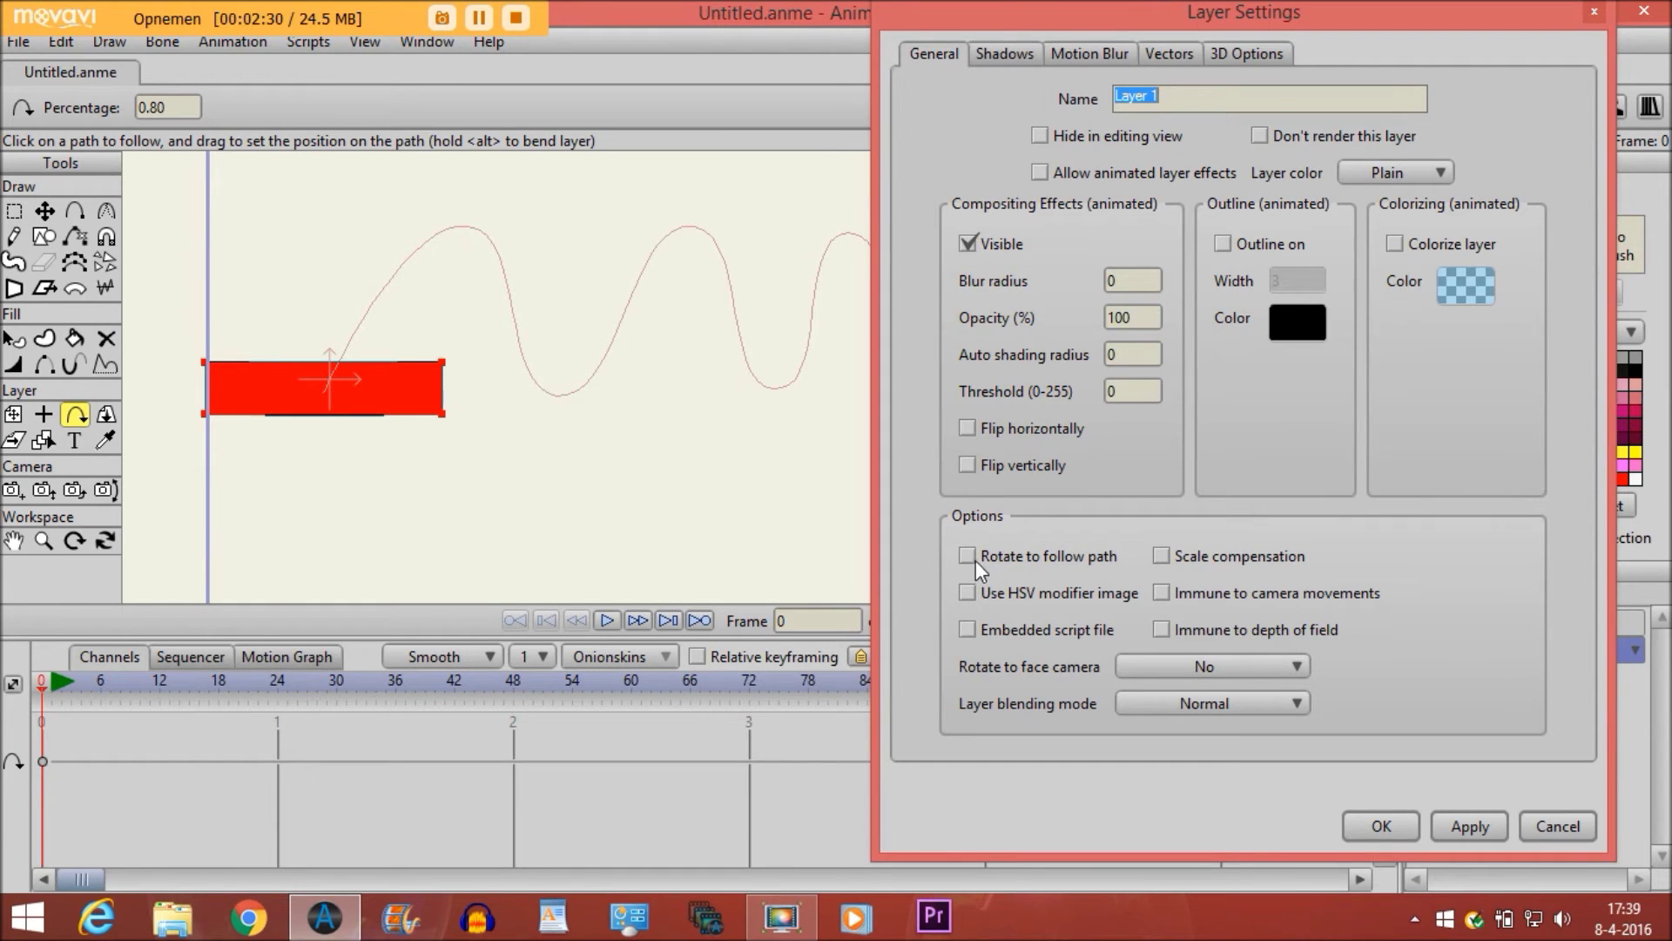
{"action": "left_click", "coordinate": [1377, 826]}
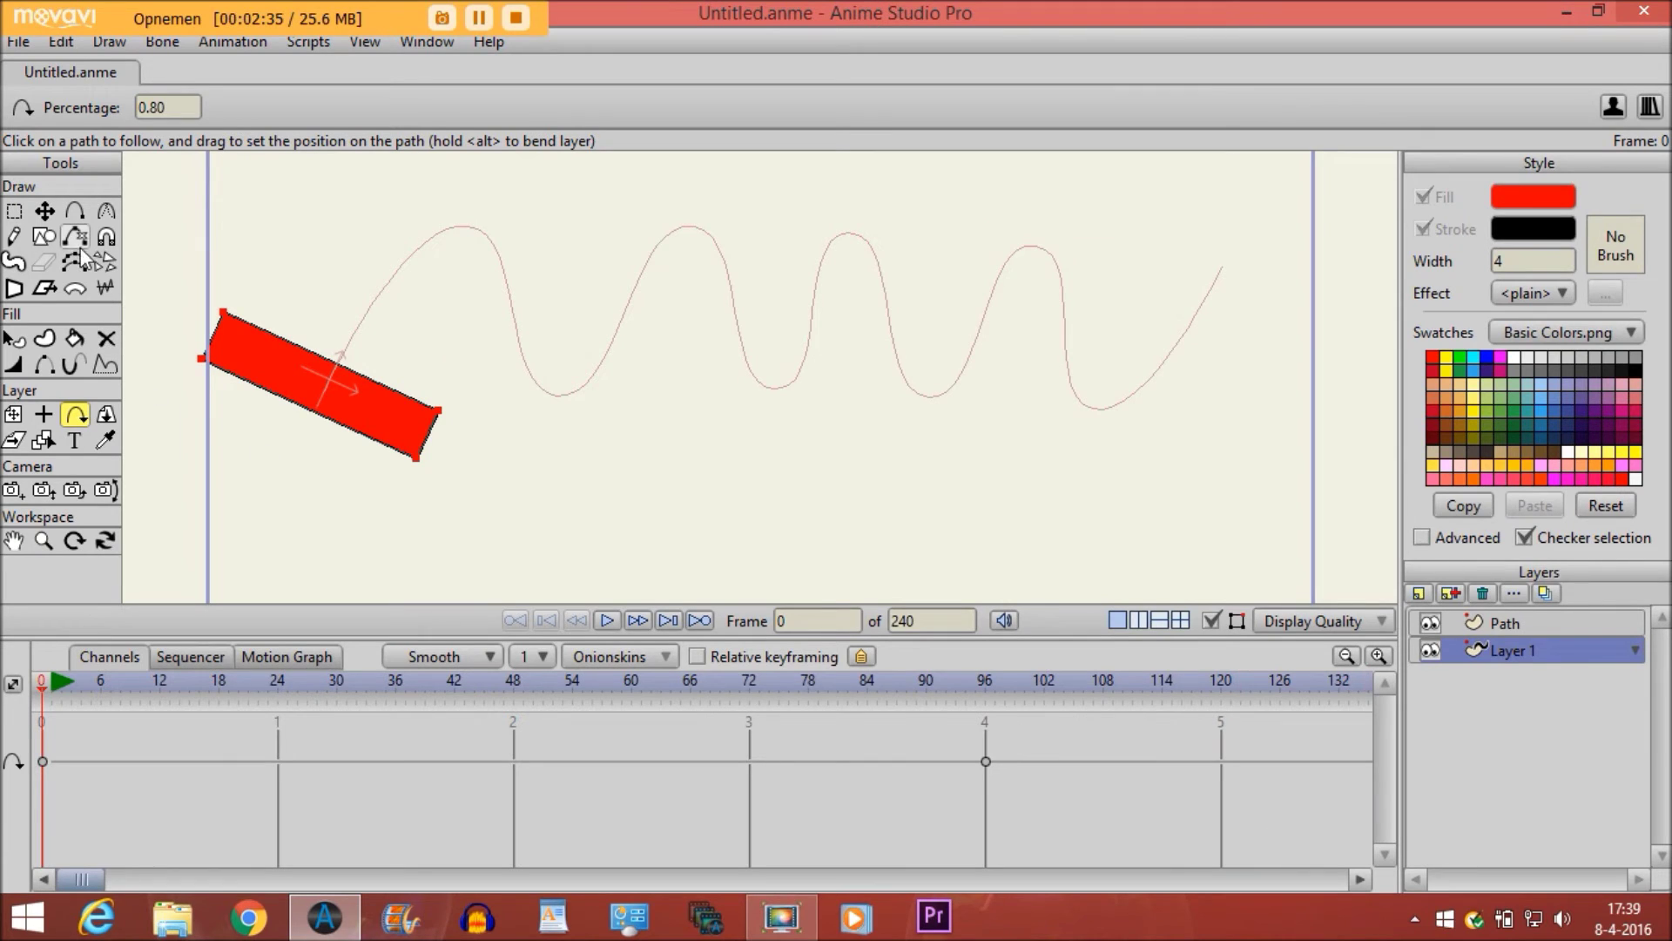
Rotate the rectangle's points so it tilts steeply upward at the path start.
{"action": "left_click", "coordinate": [46, 212]}
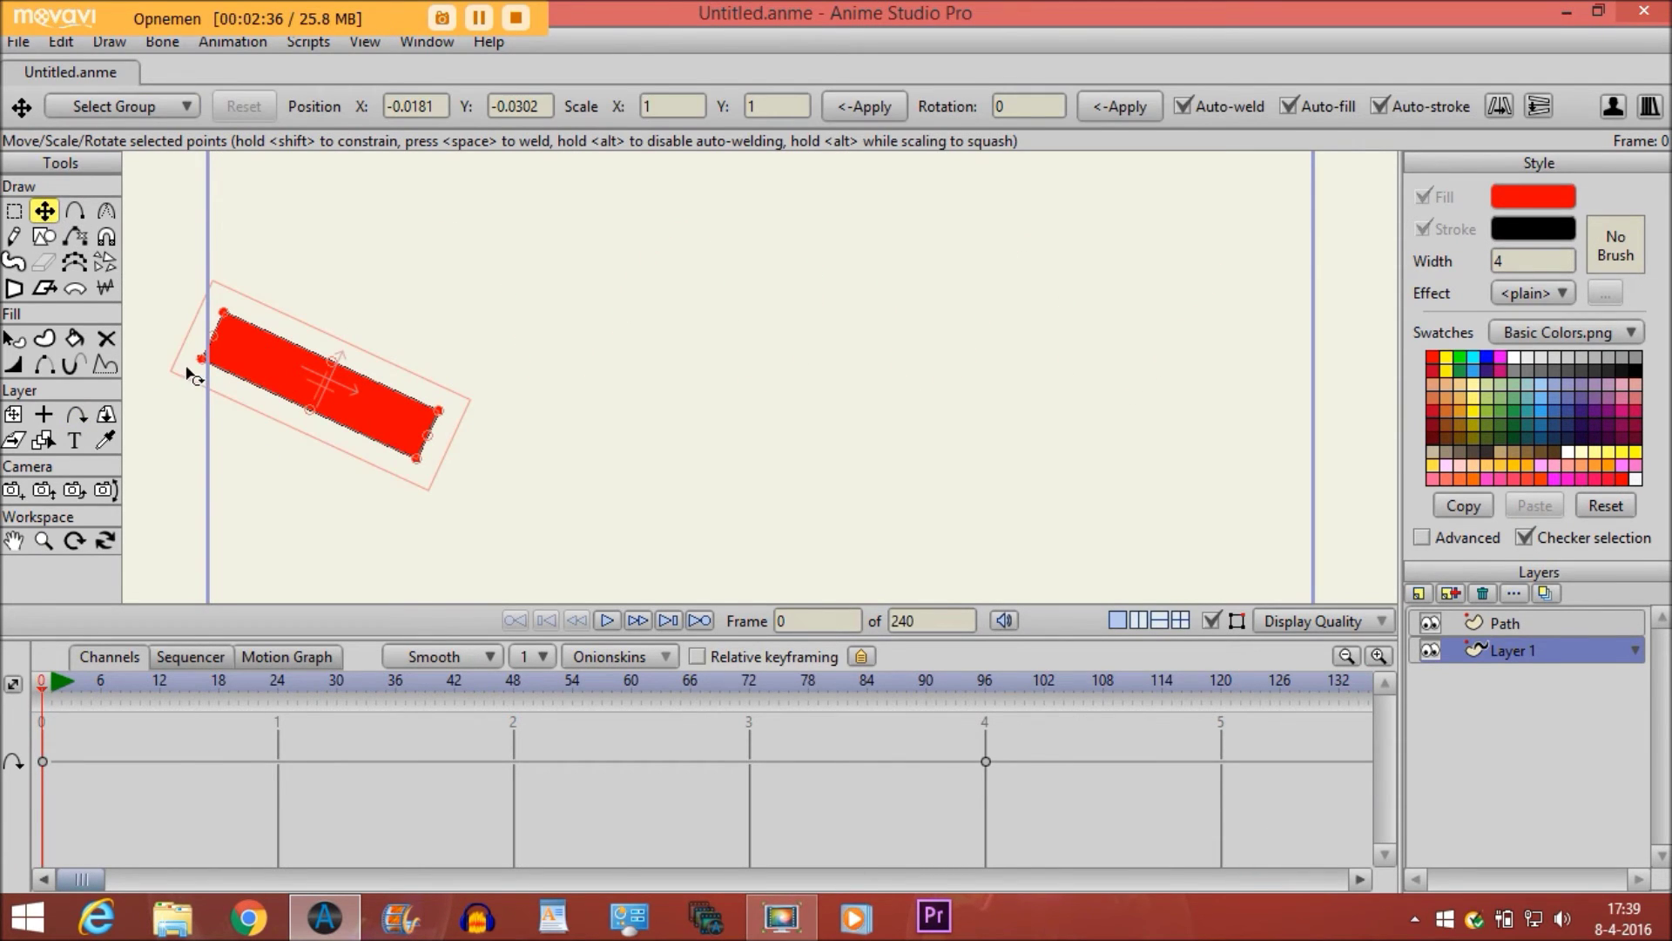
{"action": "left_click_drag", "start_coordinate": [200, 364], "coordinate": [246, 483]}
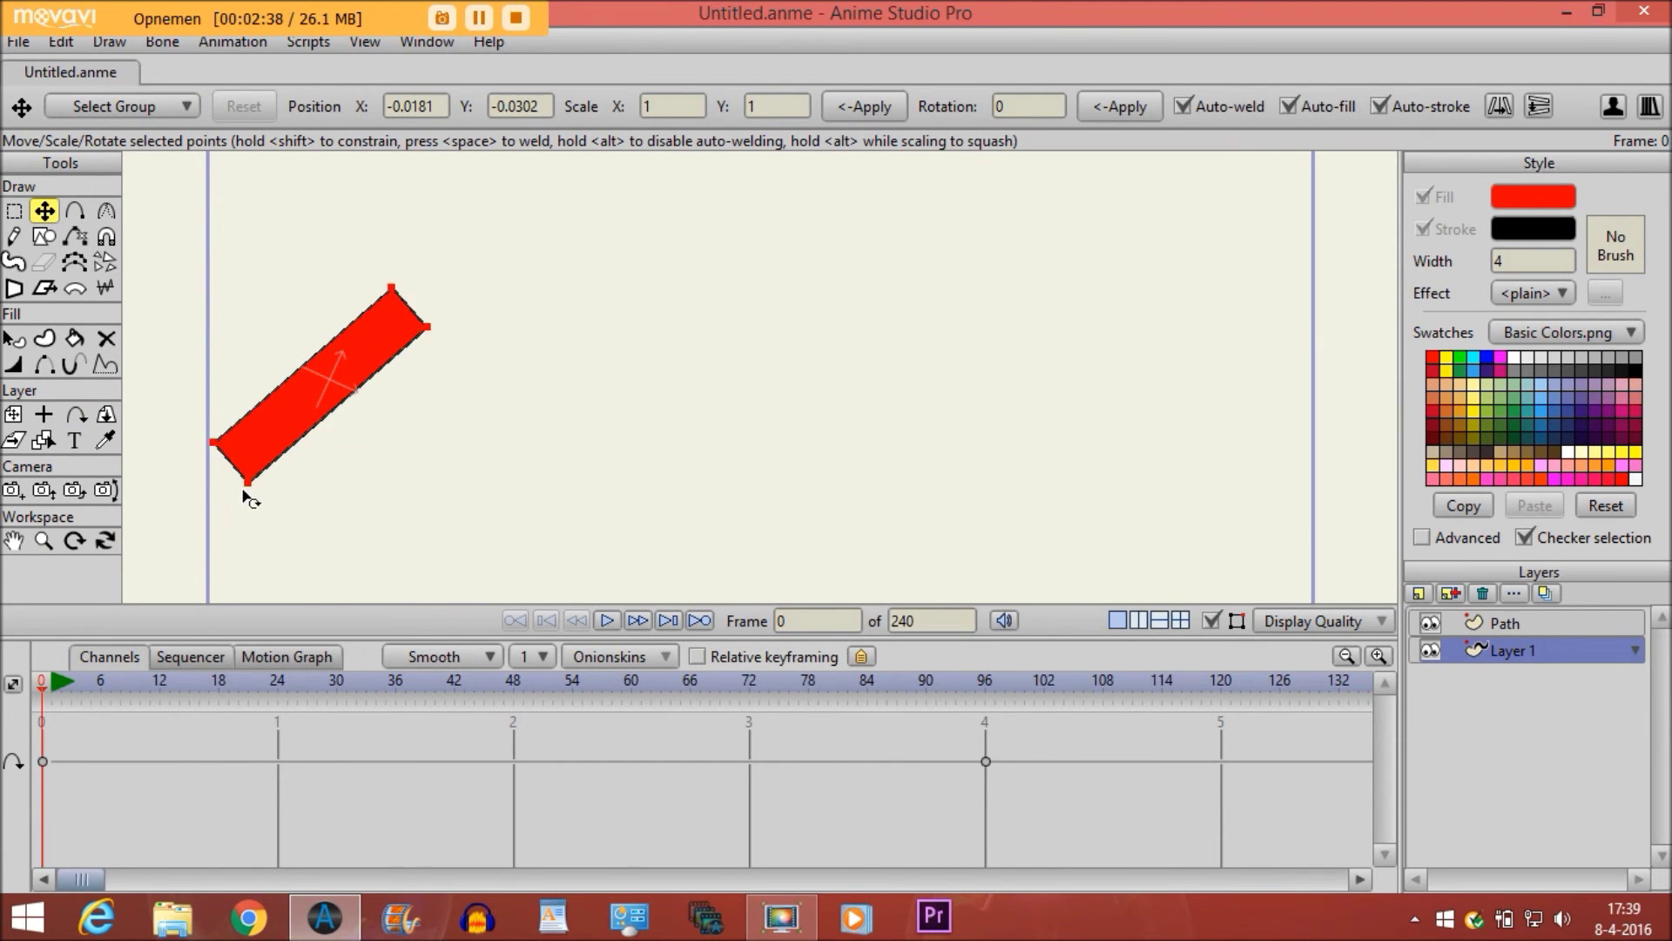
{"action": "left_click", "coordinate": [75, 413]}
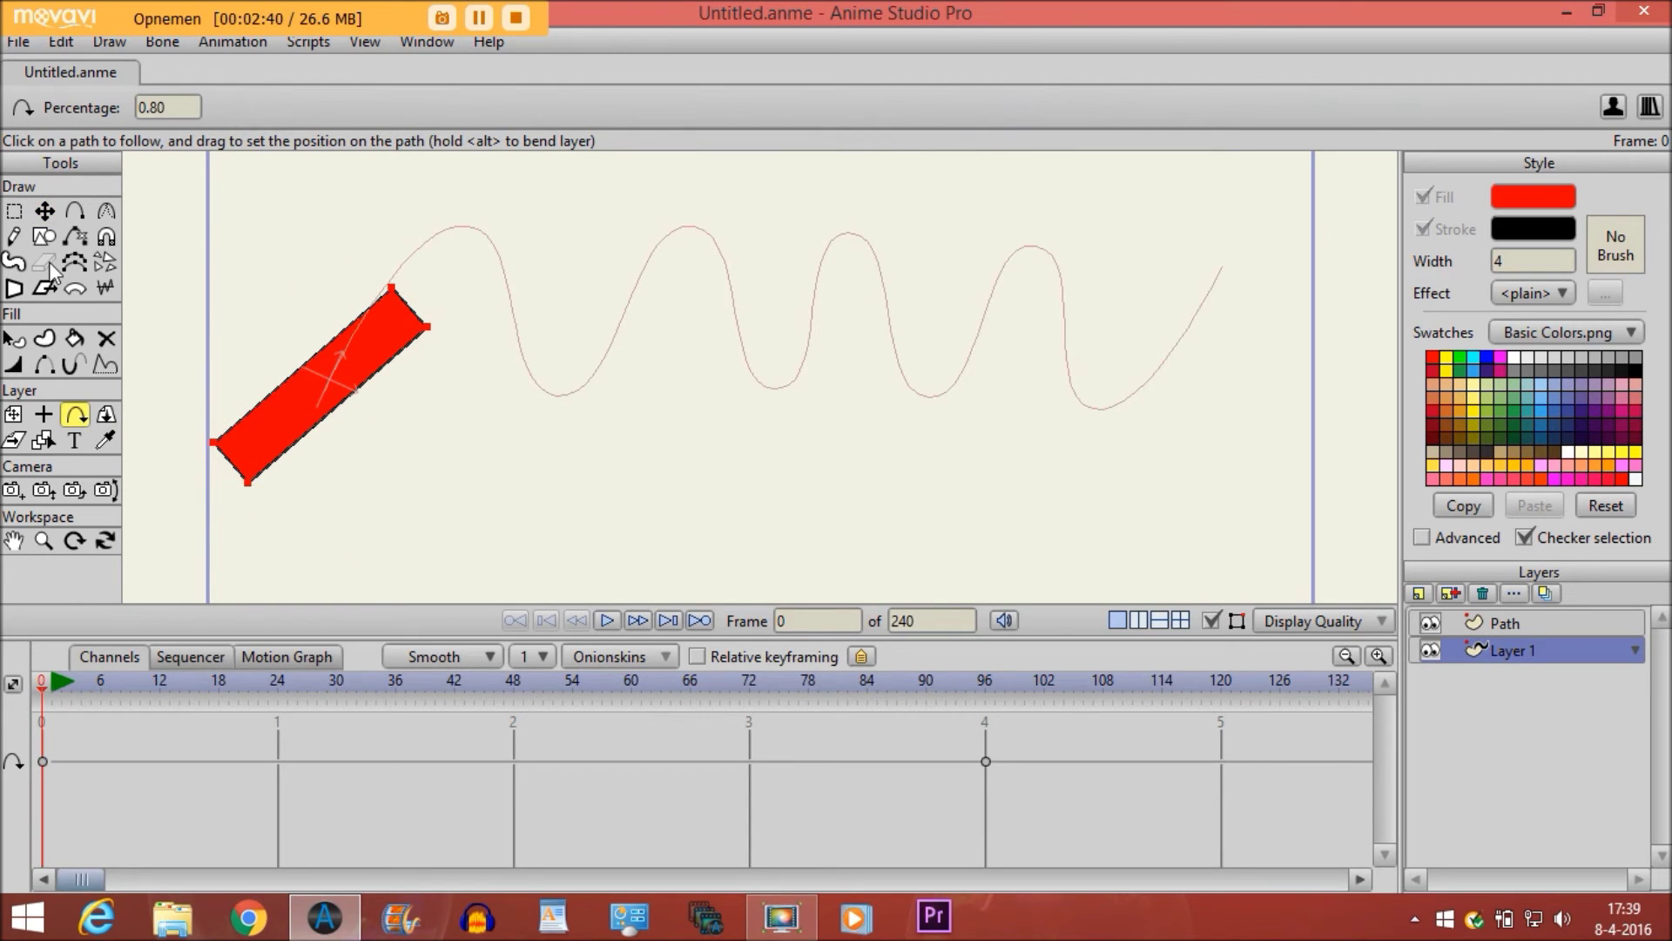
{"action": "left_click", "coordinate": [46, 210]}
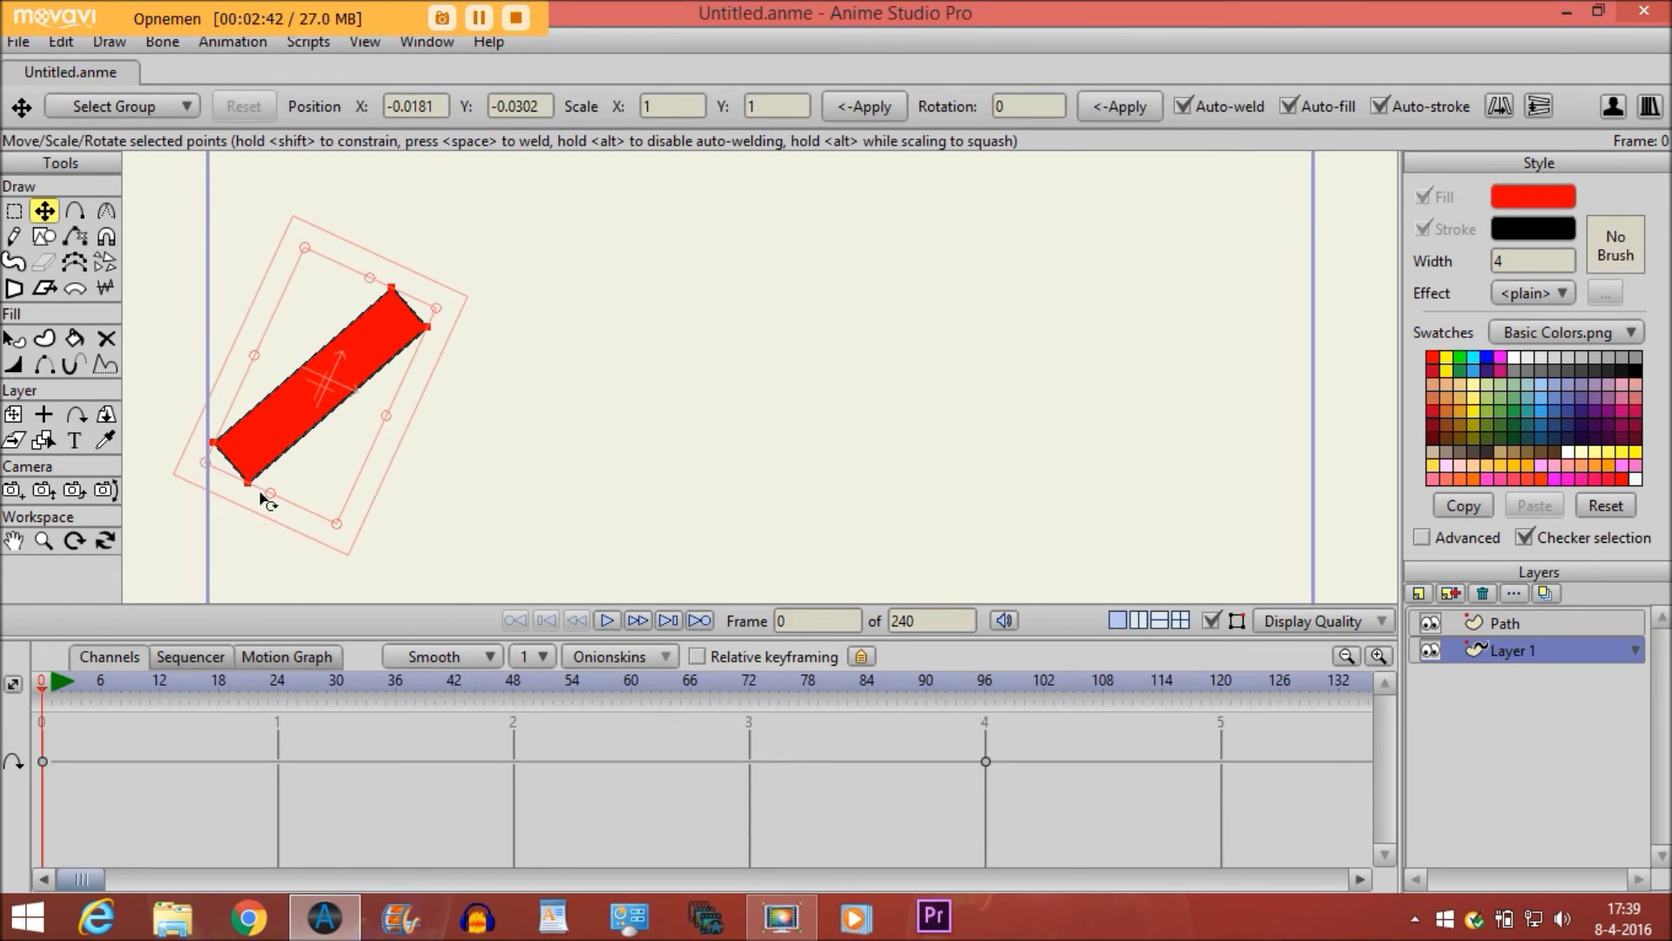
{"action": "left_click_drag", "start_coordinate": [303, 531], "coordinate": [194, 448]}
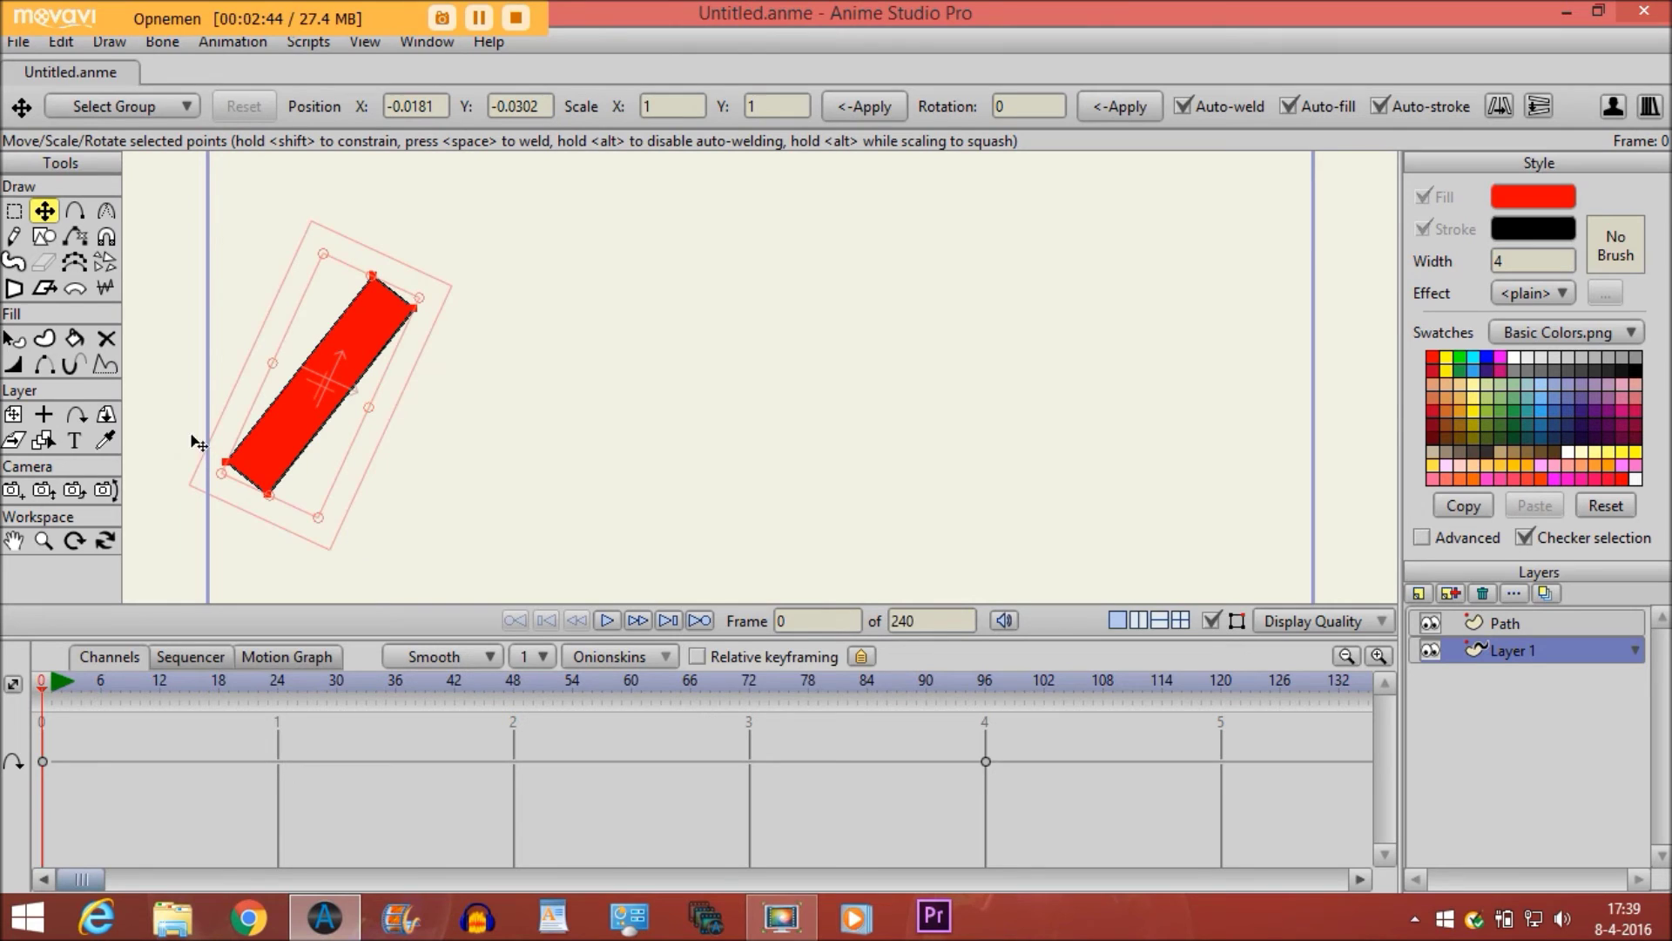
{"action": "left_click", "coordinate": [74, 413]}
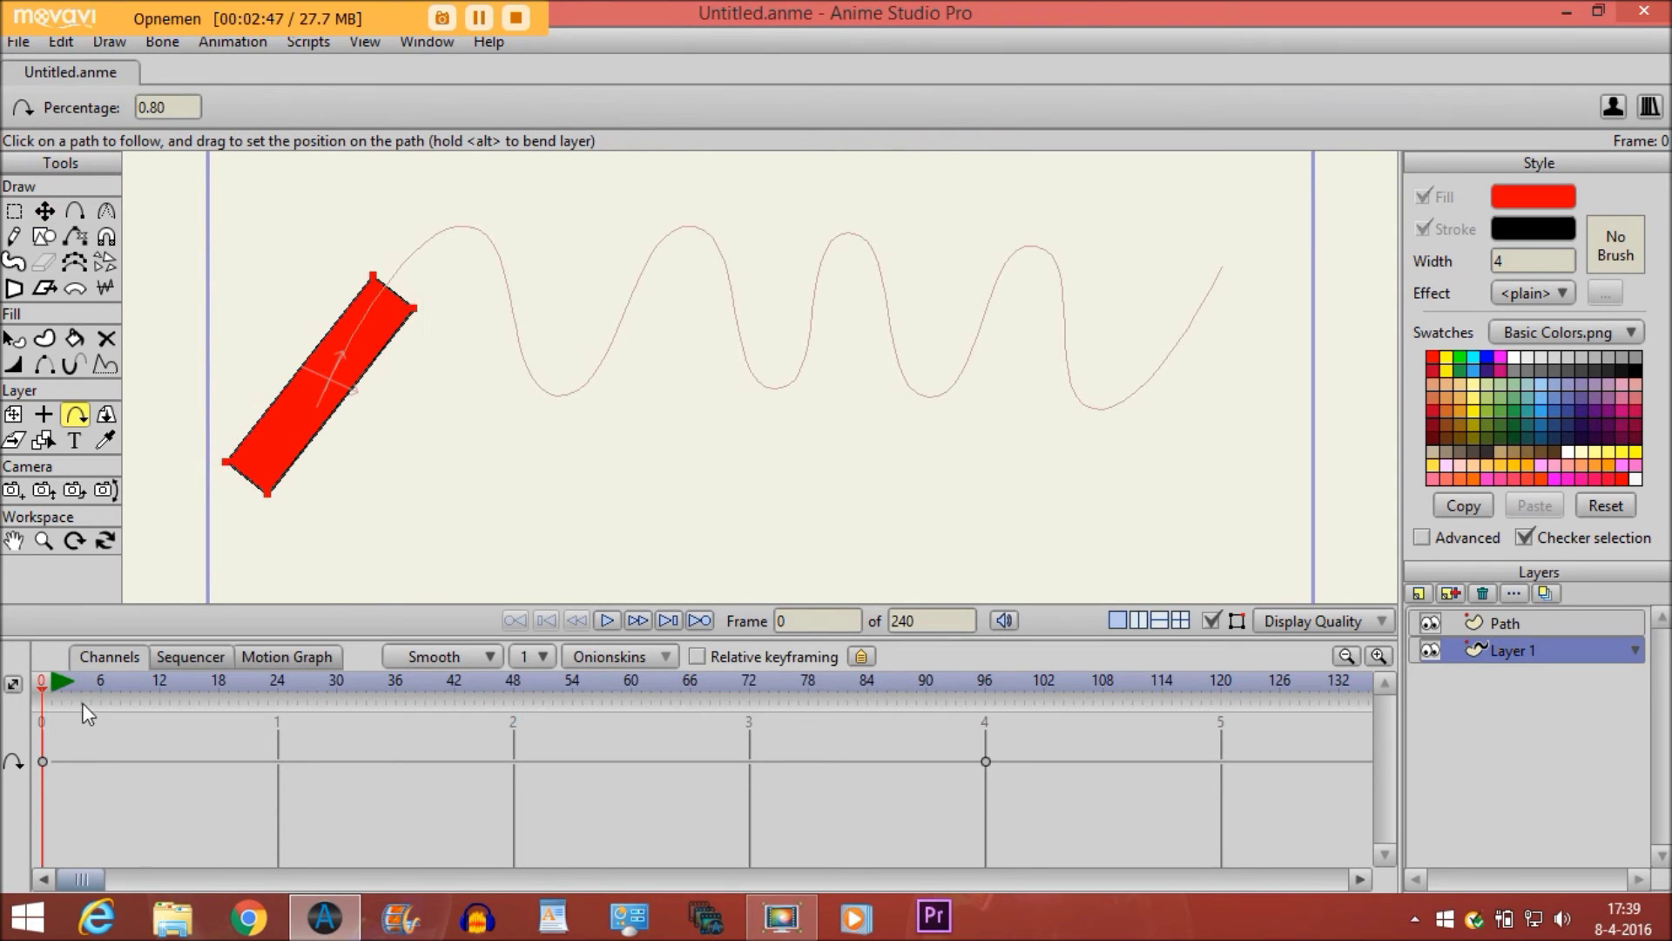
{"action": "mouse_move", "coordinate": [45, 689]}
{"action": "left_mouse_down"}
{"action": "mouse_move", "coordinate": [266, 676]}
{"action": "mouse_move", "coordinate": [352, 704]}
{"action": "mouse_move", "coordinate": [435, 683]}
{"action": "mouse_move", "coordinate": [490, 728]}
{"action": "mouse_move", "coordinate": [938, 725]}
{"action": "mouse_move", "coordinate": [497, 757]}
{"action": "mouse_move", "coordinate": [145, 757]}
{"action": "left_mouse_up"}
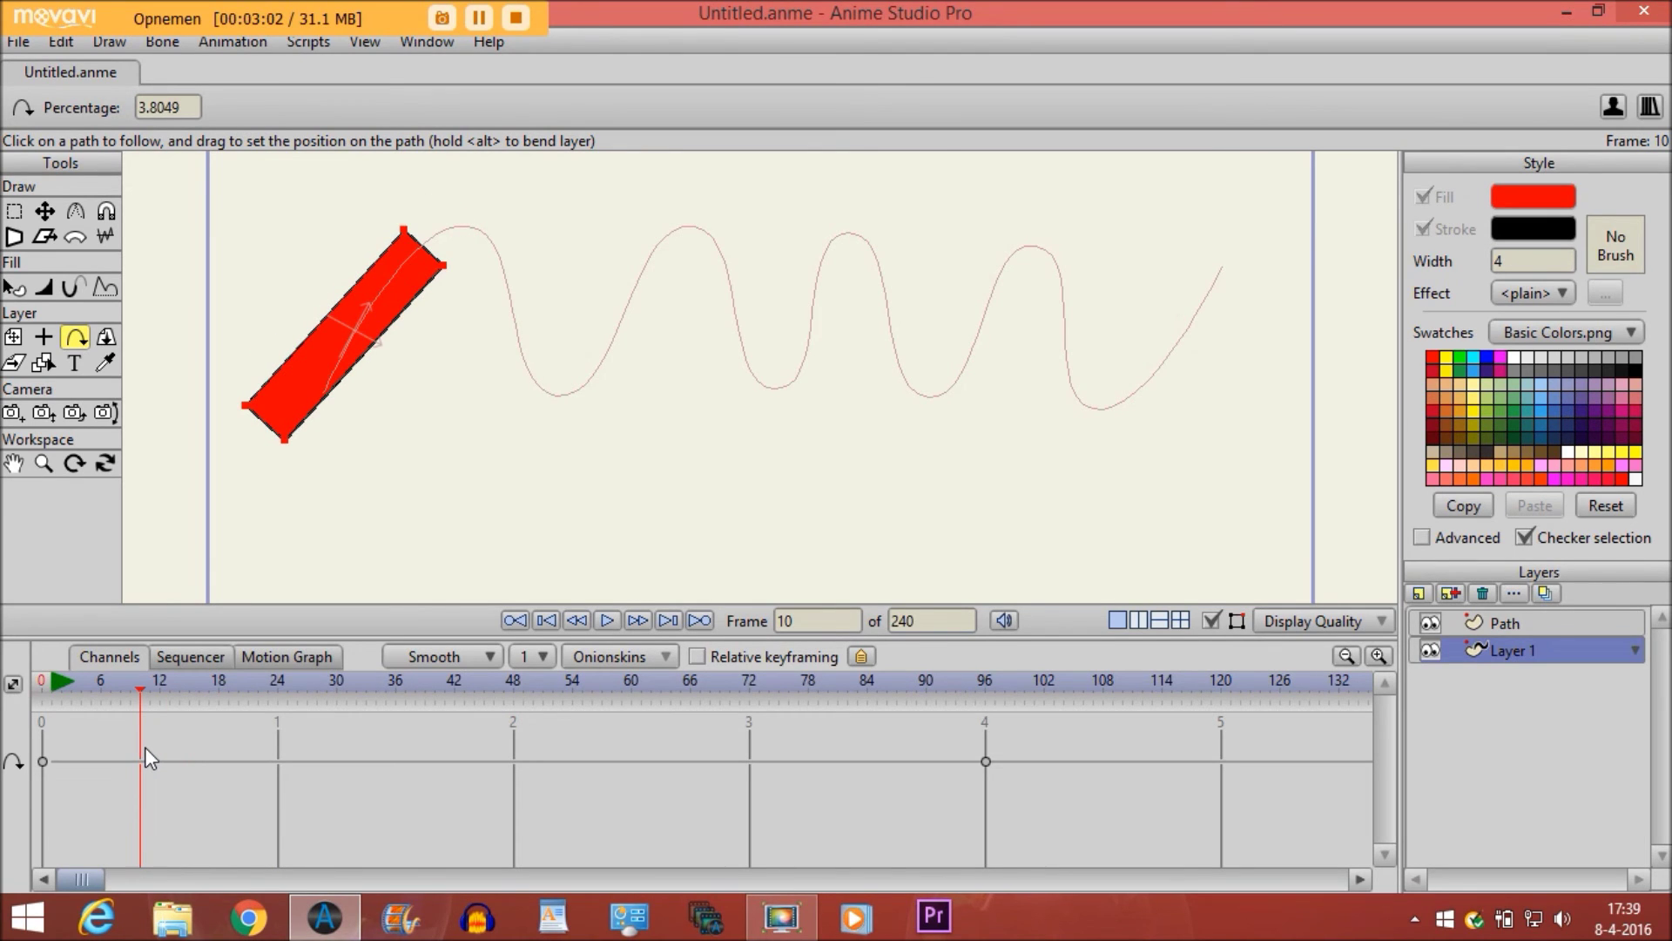
Scrub the timeline back a few frames to view the tilted rectangle on the first bend.
{"action": "left_click_drag", "start_coordinate": [145, 748], "coordinate": [121, 753]}
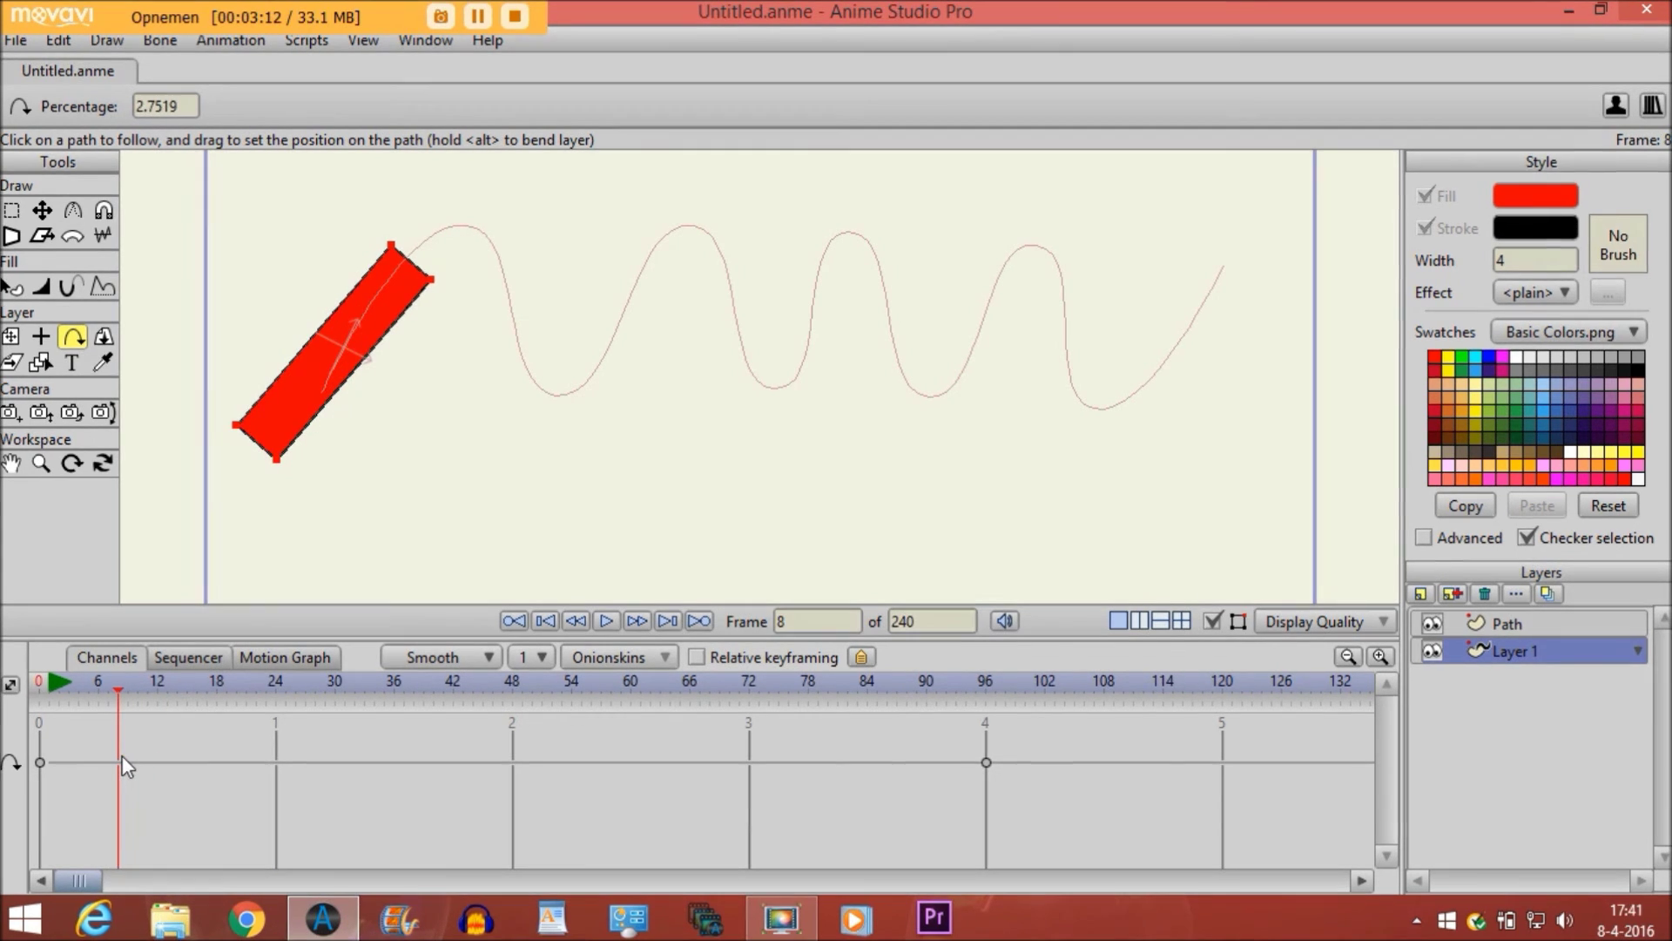